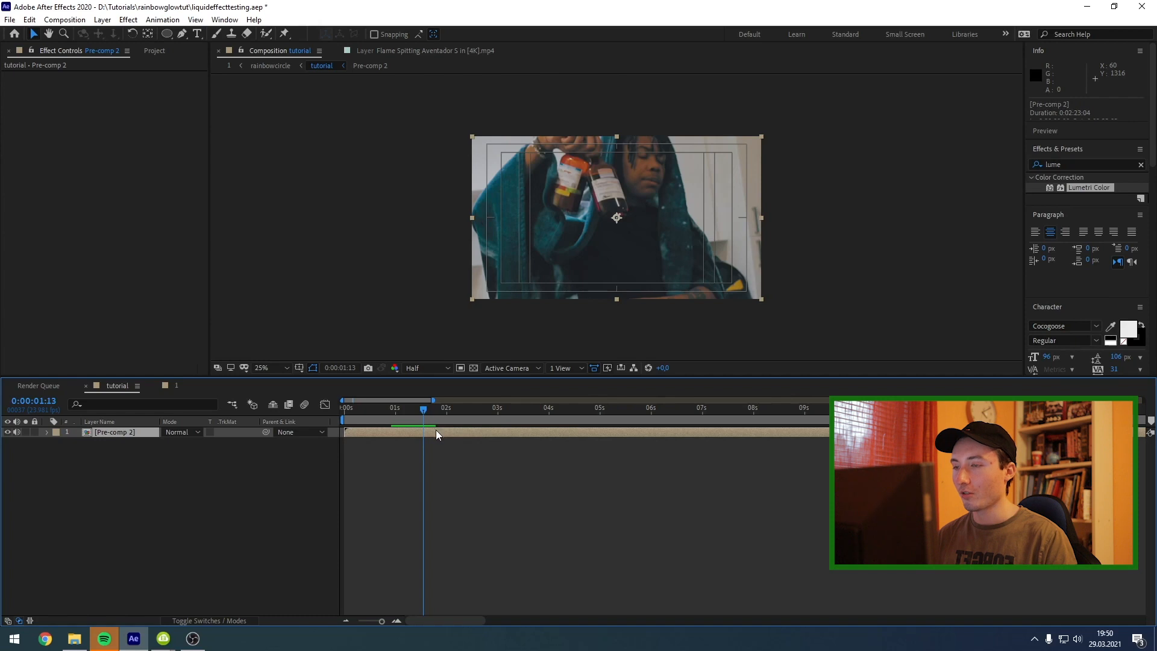
Add a marker to the Pre-comp 2 layer at 0:00:01:14 and apply the uni.Chromatic Aberration effect to the layer.
left_click_drag(423, 412, 425, 413)
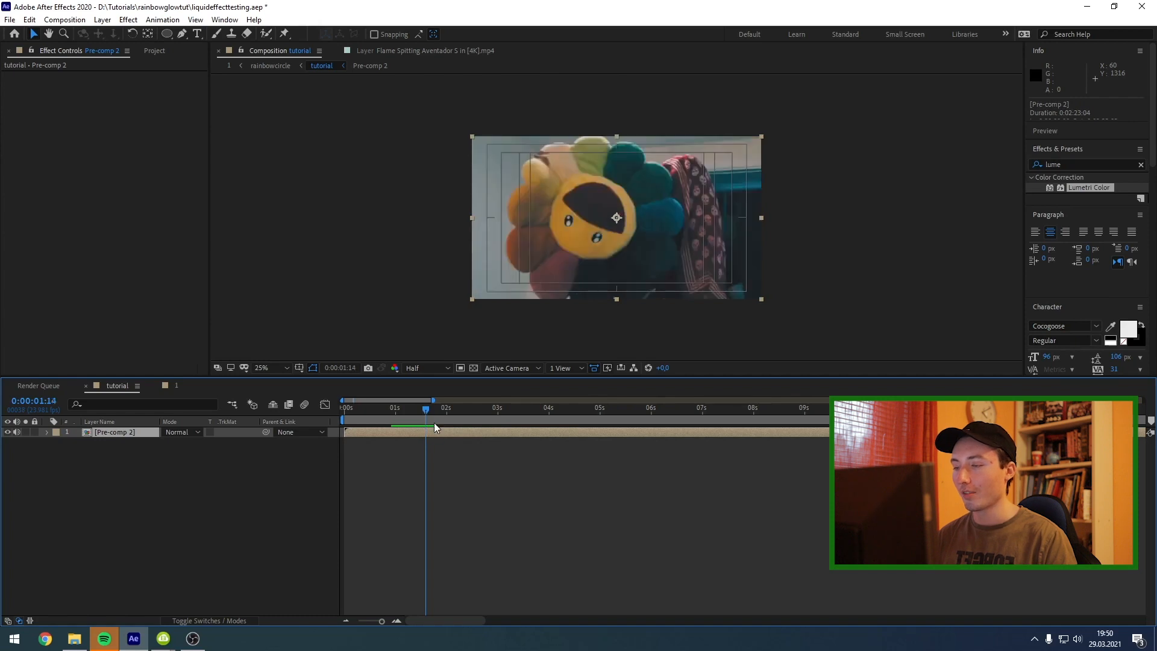
key("KP_Multiply")
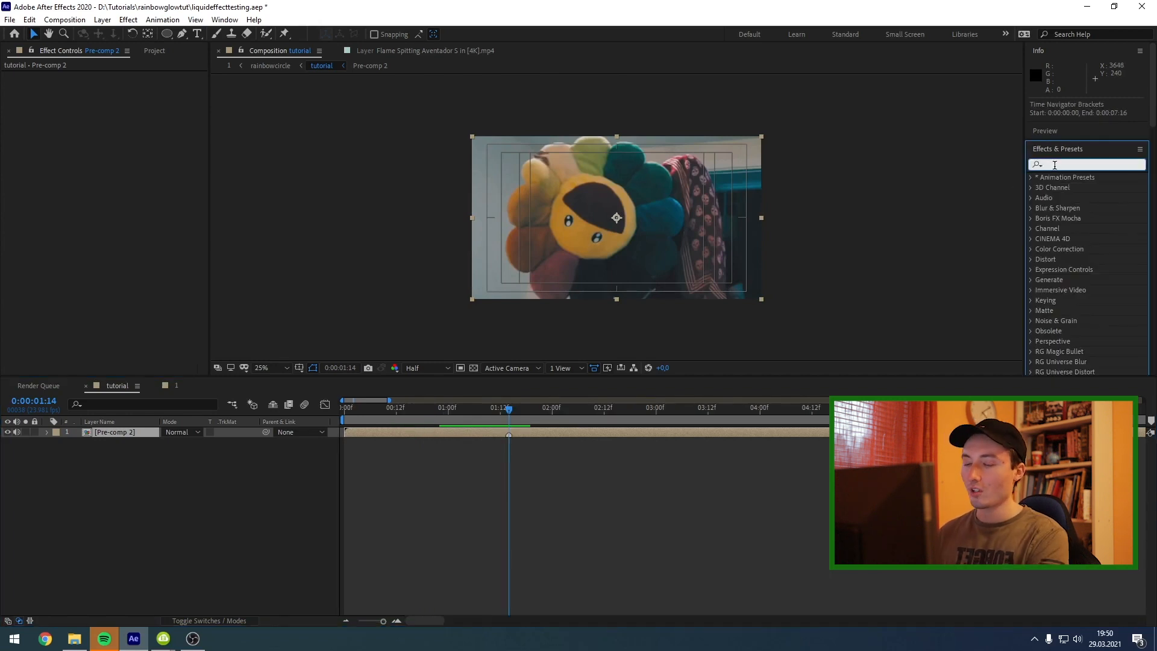
type("chroma")
left_click_drag(1094, 208, 533, 432)
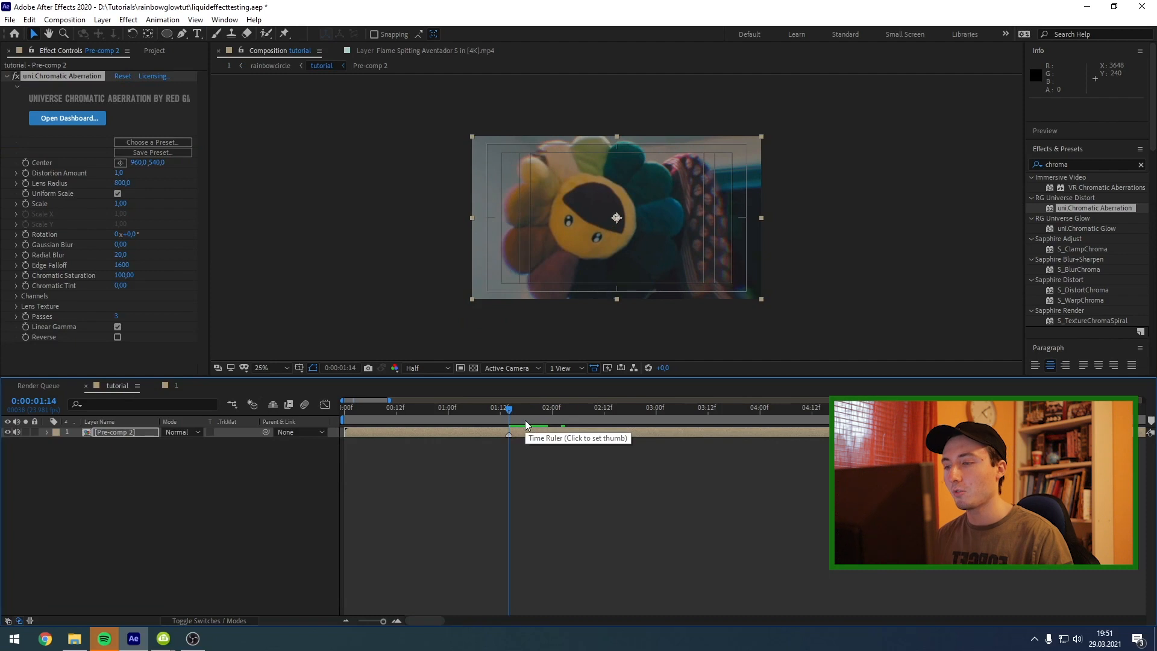
Start keyframing the chromatic aberration's Distortion Amount on the Pre-comp 2 layer at 0:00:01:08 with a value of 0.
left_click(522, 431)
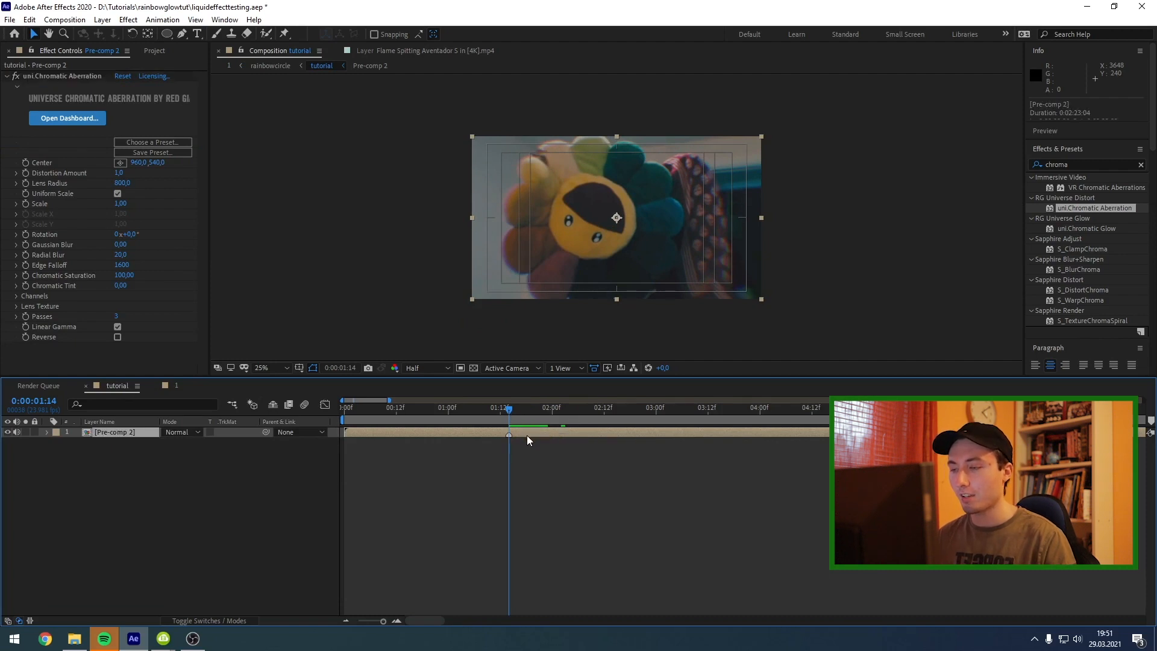
key("Page_Up")
key("Page_Up")
key("Page_Up")
key("Page_Up")
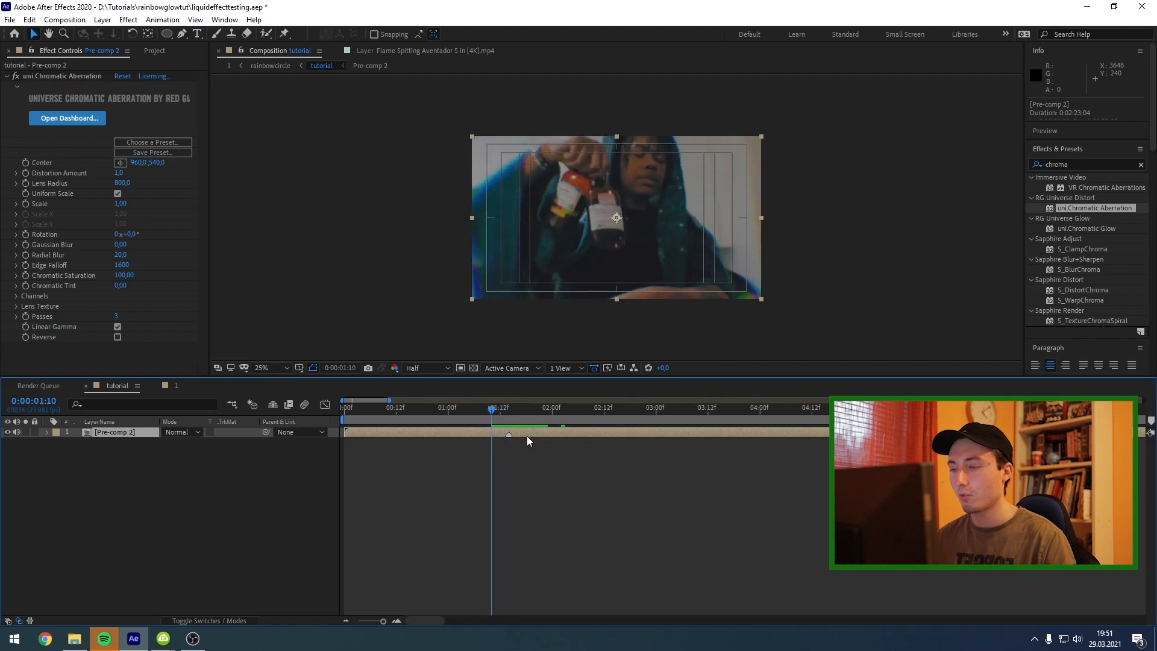
key("Page_Up")
key("Page_Up")
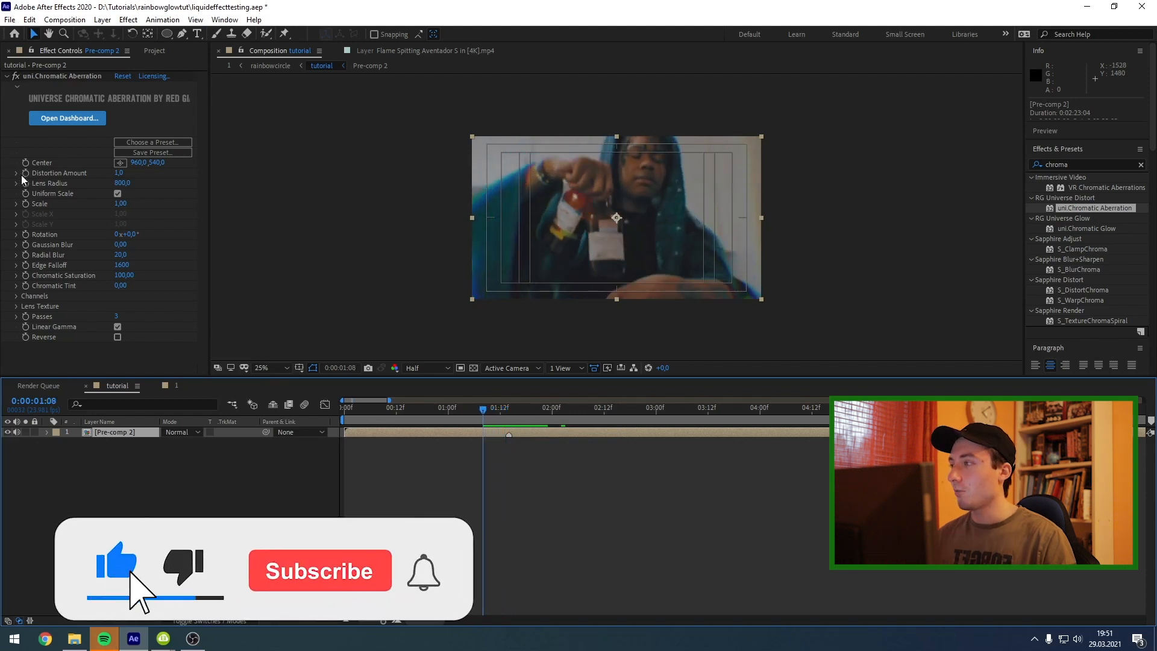
left_click(24, 175)
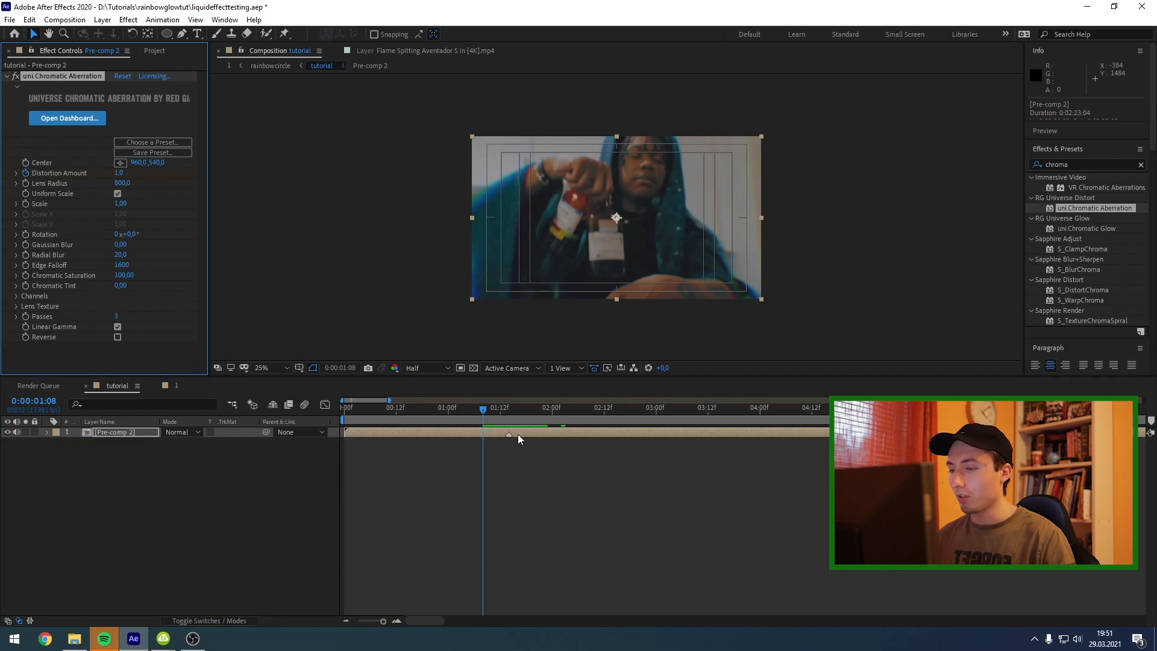
key("u")
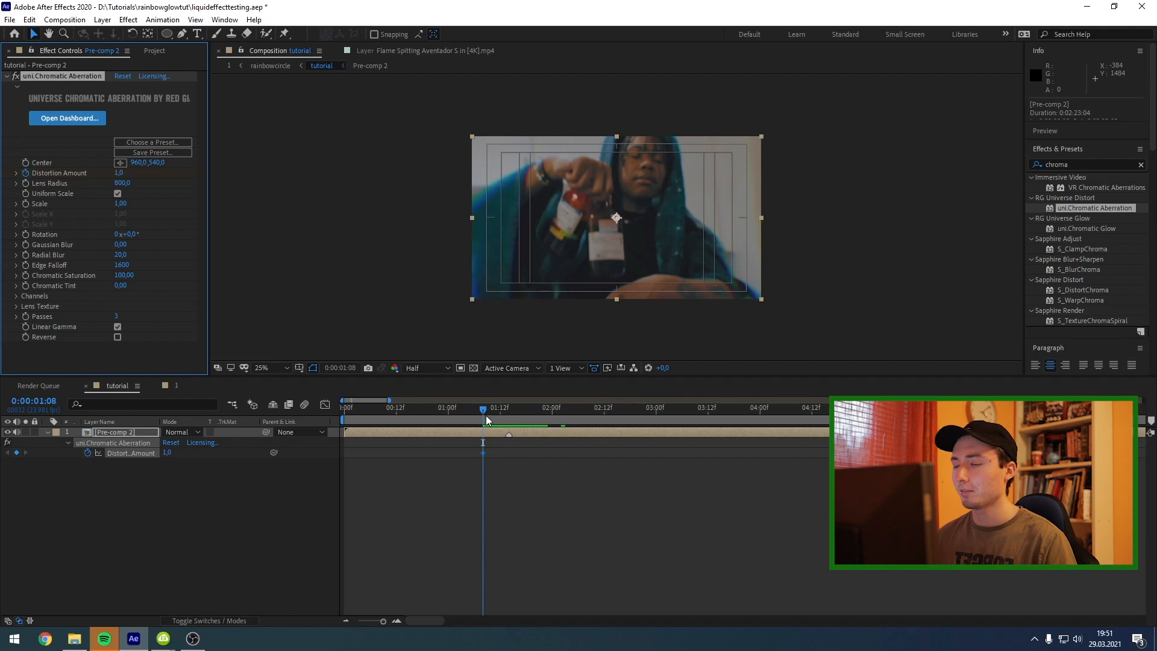
left_click(487, 415)
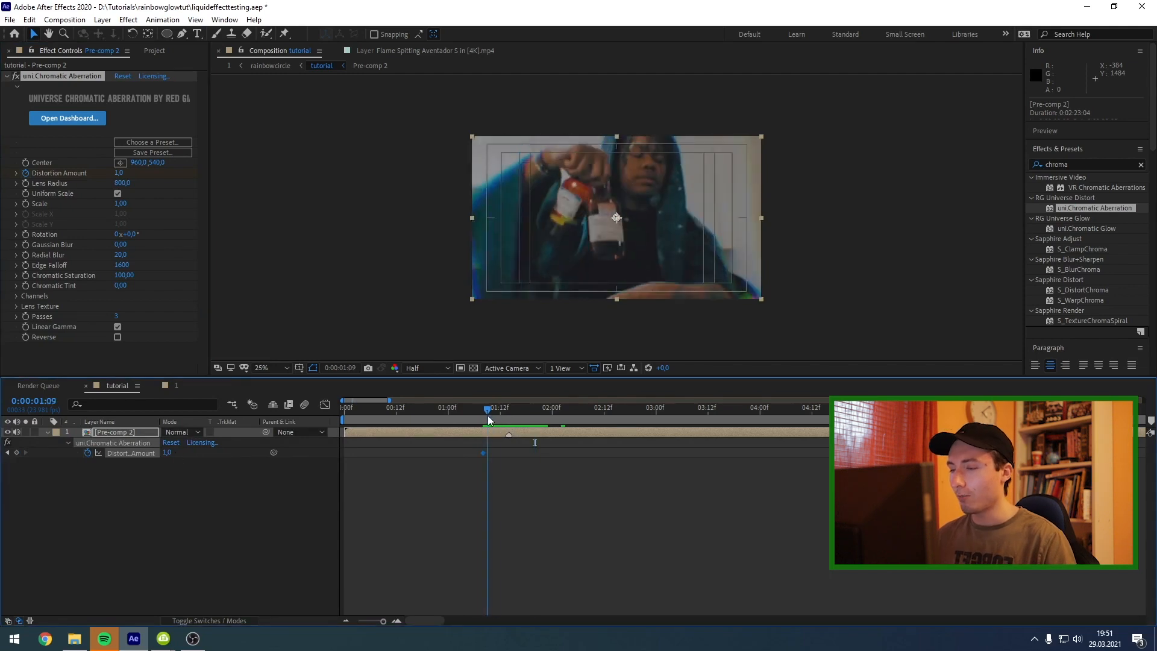
key("j")
left_click(166, 453)
type("0")
key("Return")
Keyframe the Distortion Amount at 8 on the marker at 0:00:01:14 and at 0 at 0:00:01:20.
key("k")
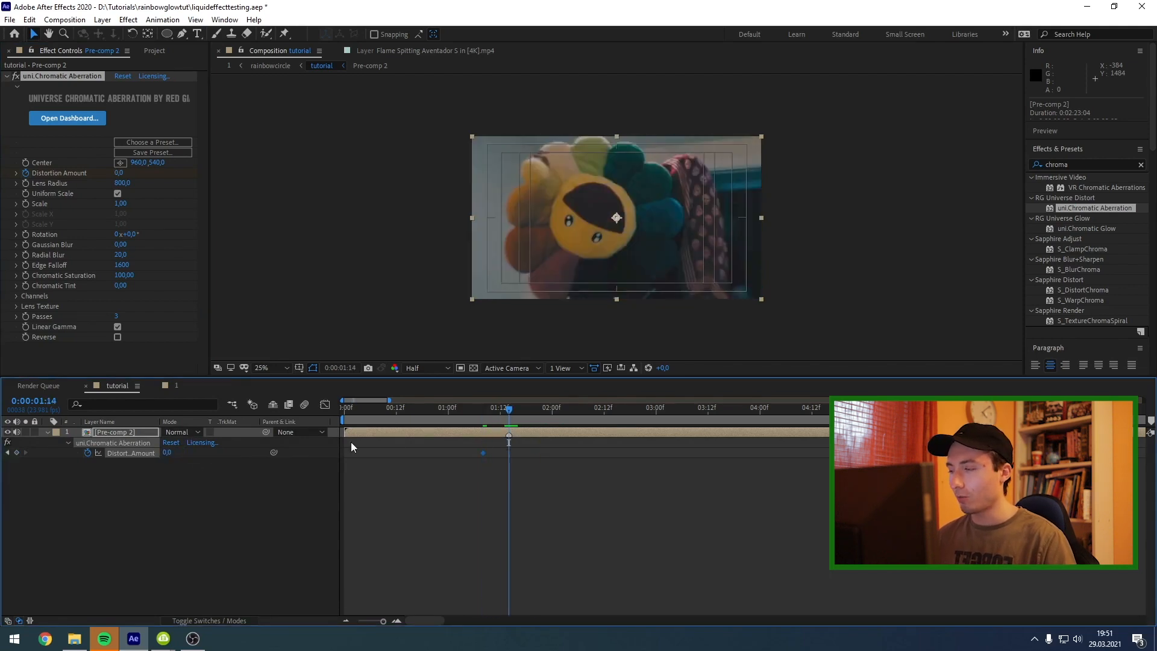
left_click(171, 453)
type("8")
key("Return")
left_click(513, 413)
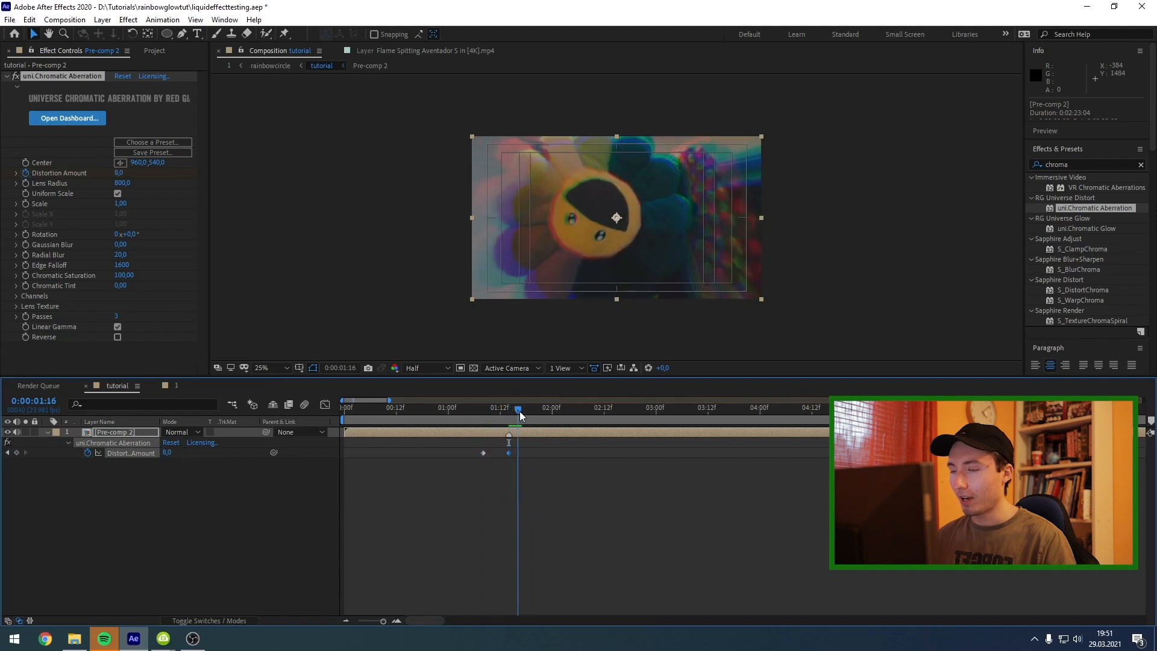
key("j")
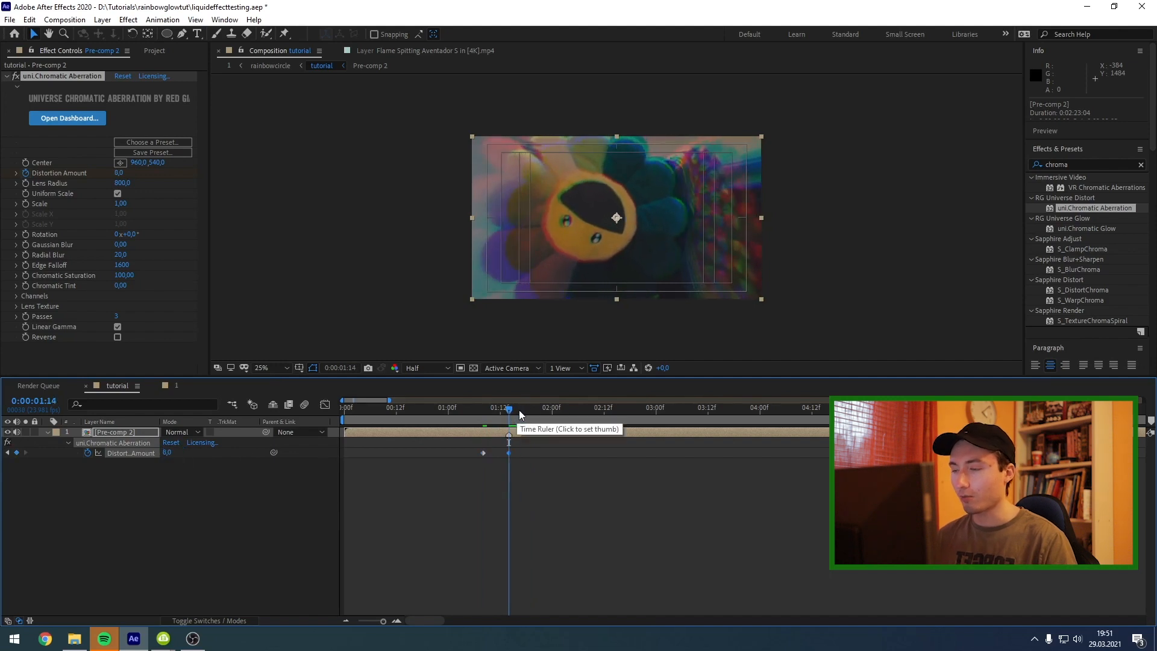
mouse_move(519, 409)
left_mouse_down()
mouse_move(482, 410)
mouse_move(529, 411)
mouse_move(509, 412)
left_mouse_up()
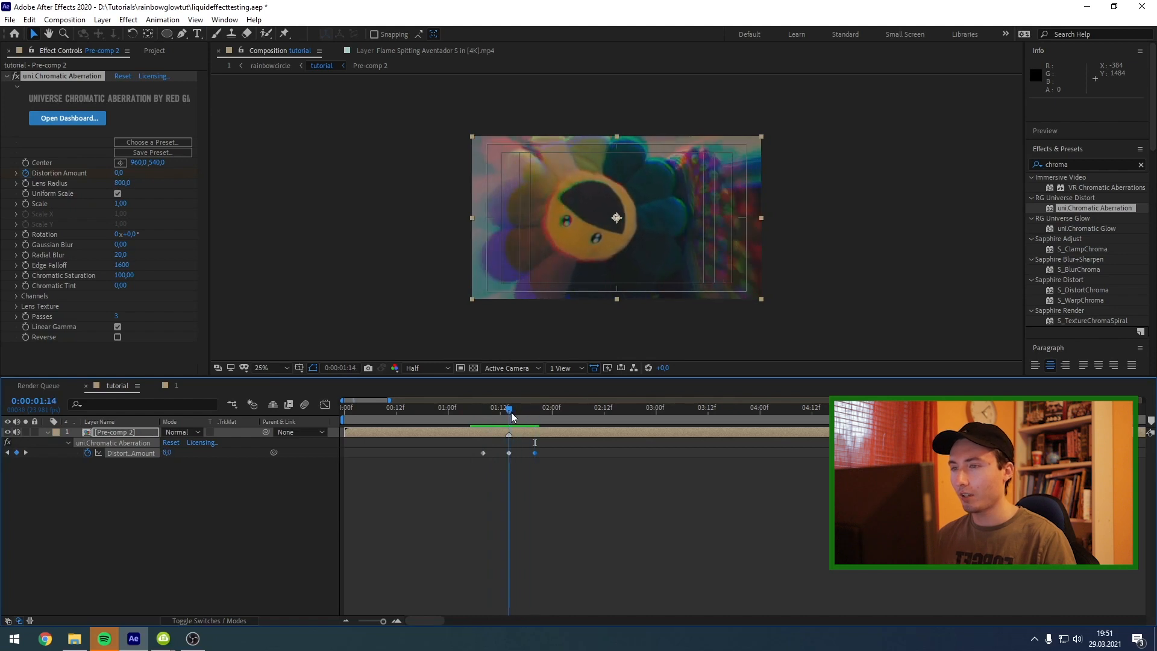
Start keyframing the chromatic aberration's Lens Radius at 0:00:01:14 with a value of 800.
left_click(24, 187)
left_click(124, 183)
type("800")
key("Return")
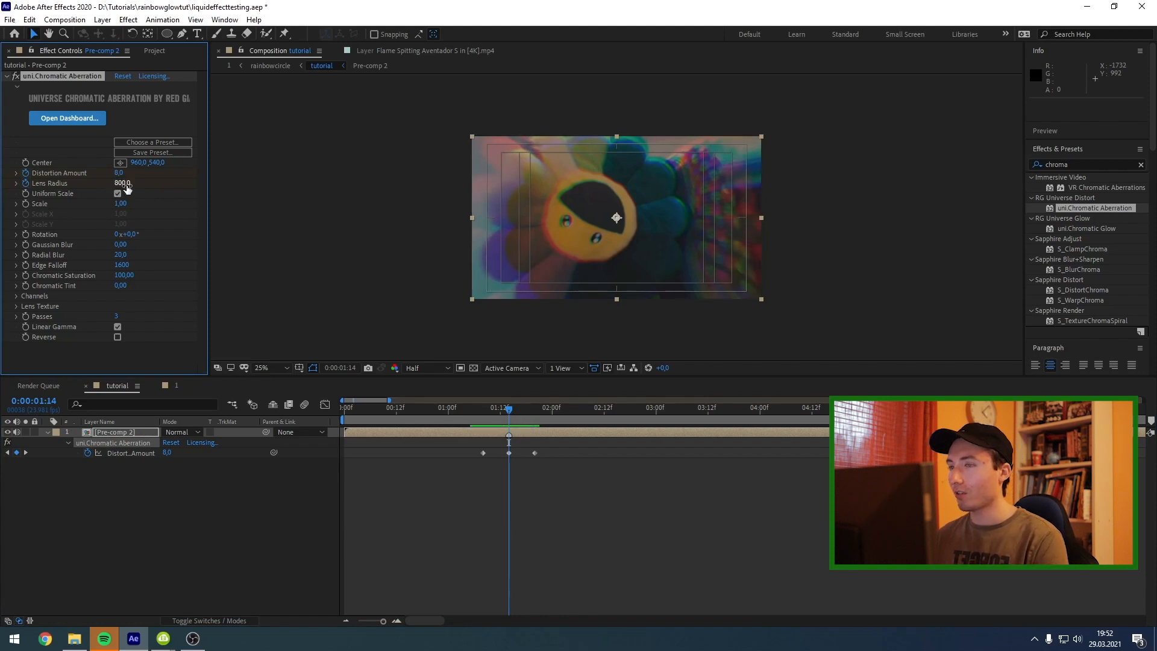
Add a Lens Radius keyframe of 2000 at 0:00:01:20 and return to 0:00:01:14.
left_click_drag(515, 411, 537, 413)
left_click_drag(127, 185, 129, 185)
left_click(123, 183)
type("2")
type("00,0")
key("Return")
left_click_drag(534, 411, 509, 415)
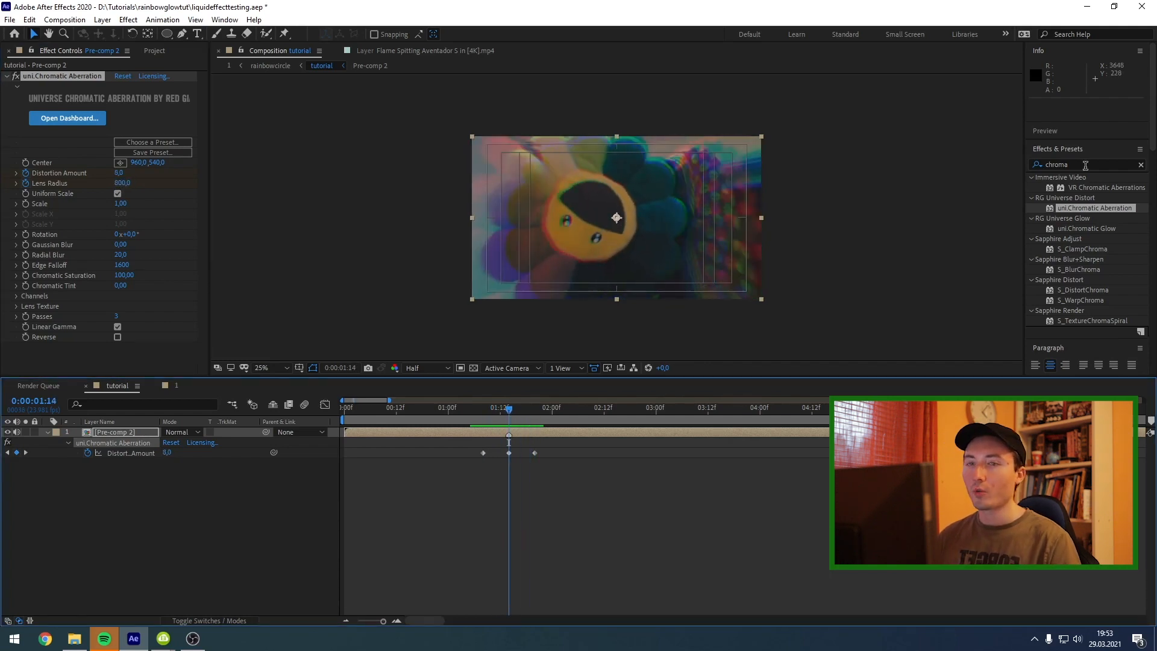
Find the S_DistortChroma effect and apply it to the Pre-comp 2 layer.
left_click_drag(1086, 165, 1024, 164)
type("distor")
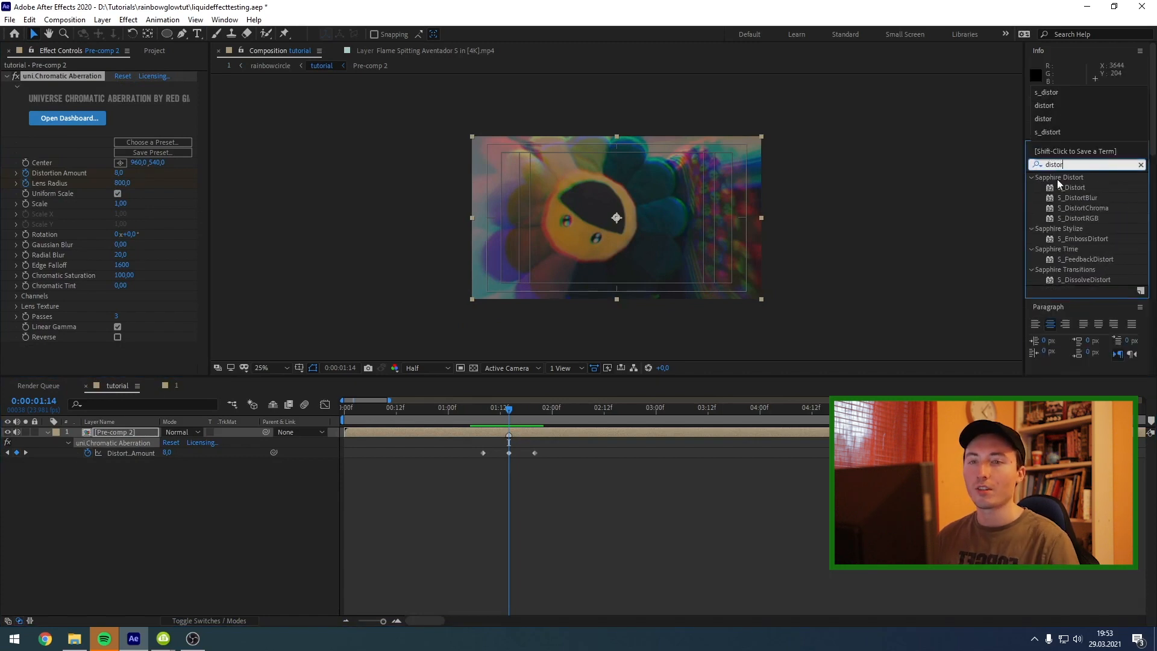
left_click_drag(1082, 207, 506, 435)
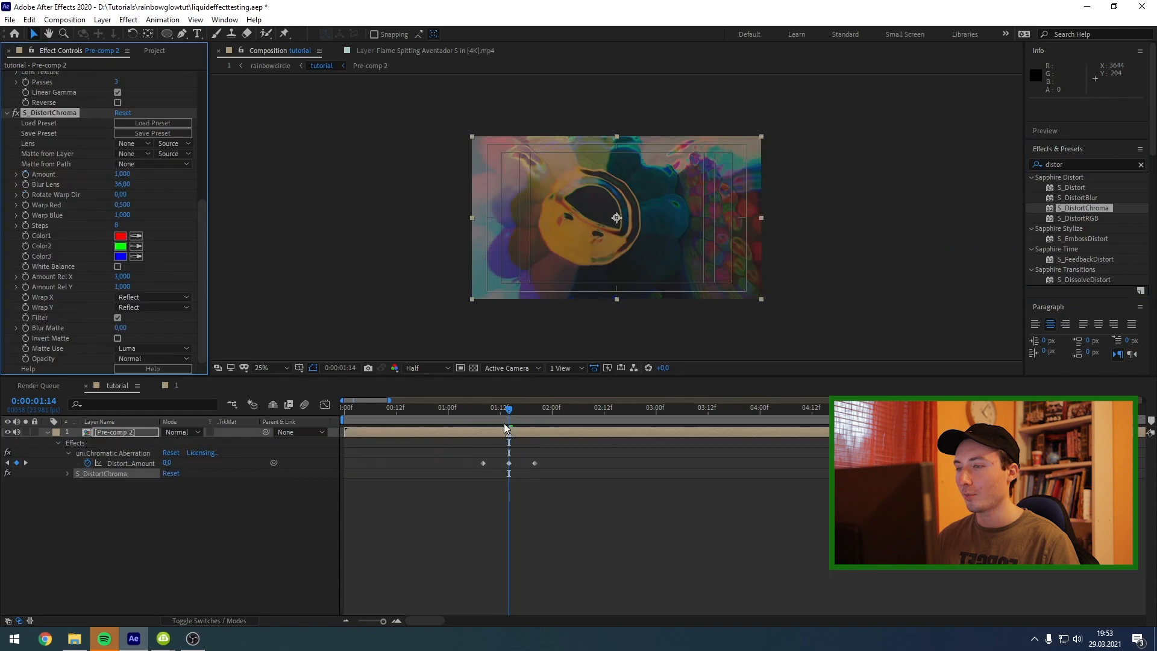
Set the S_DistortChroma effect's Blur Lens to 200 and its Rotate Warp Dir to 38.
left_click_drag(123, 188, 219, 182)
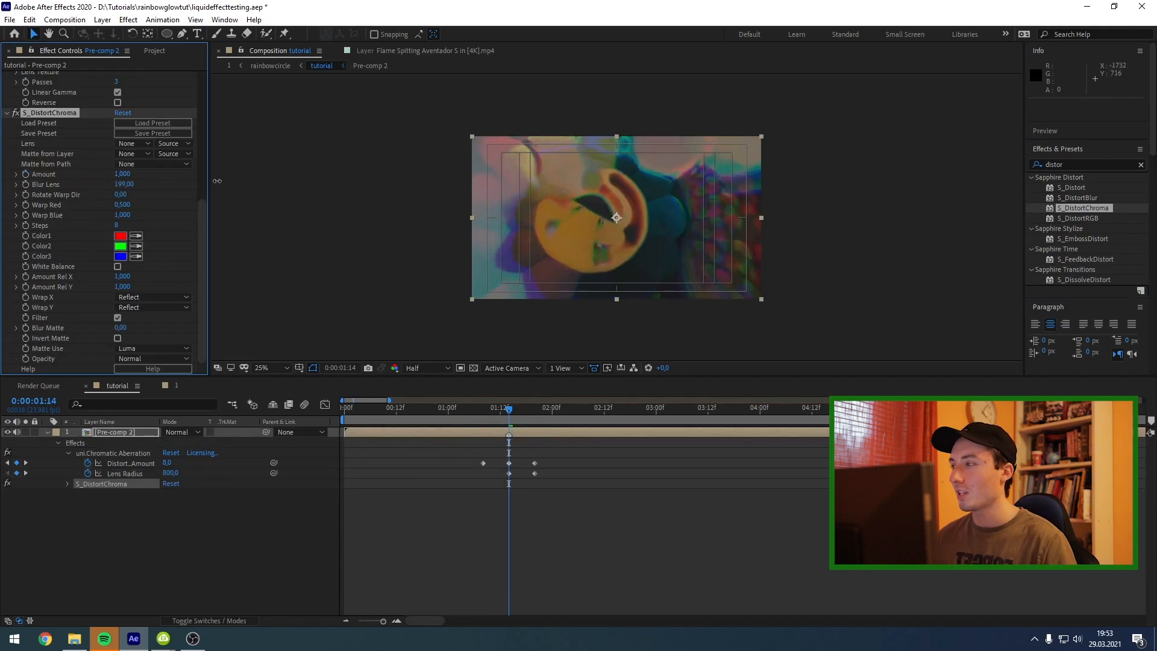
left_click(122, 185)
type("20")
key("Return")
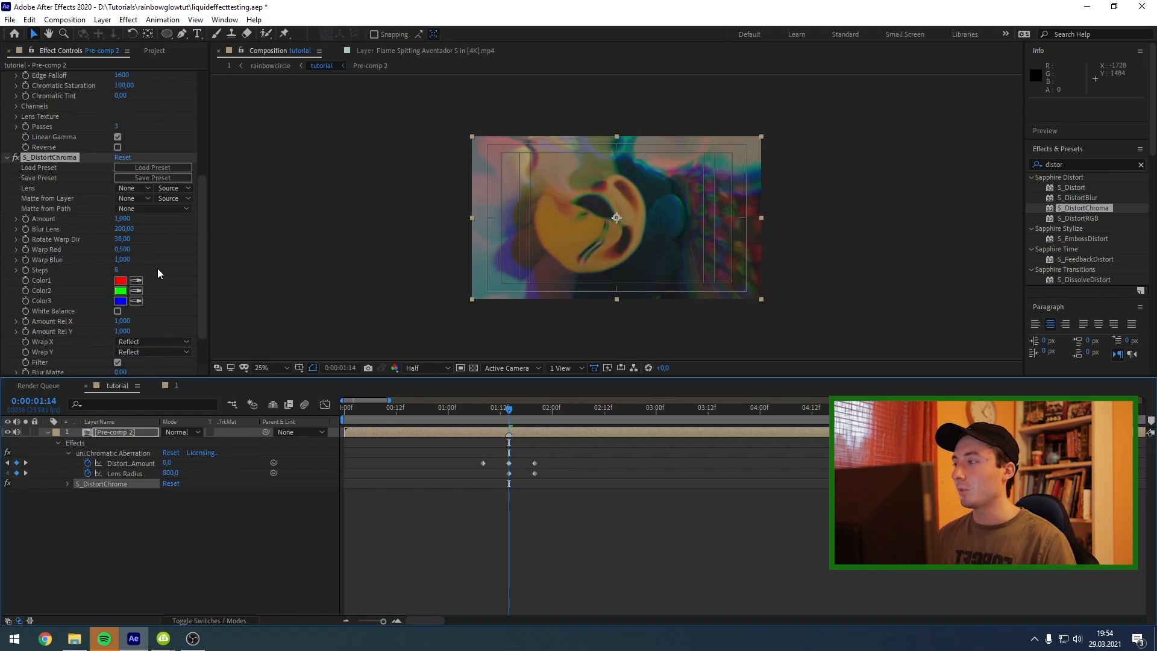
scroll(157, 269, "down", 2)
left_click_drag(121, 194, 121, 201)
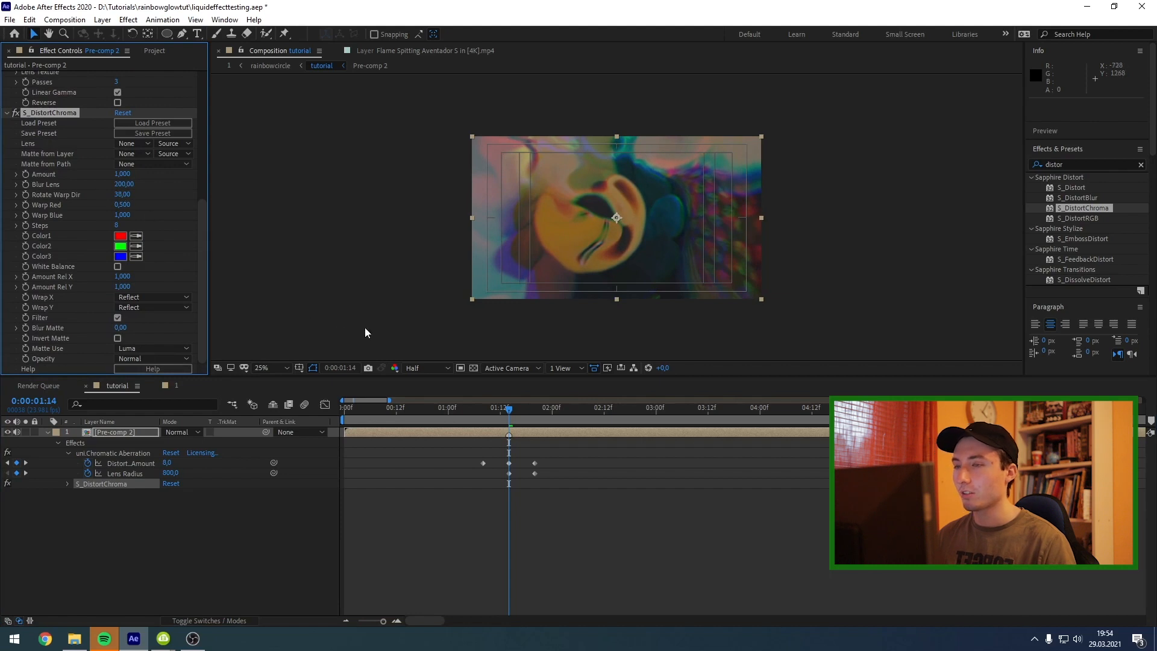
Start keyframing the S_DistortChroma Amount at 0:00:01:08 with a value of 0.
scroll(110, 264, "up", 3)
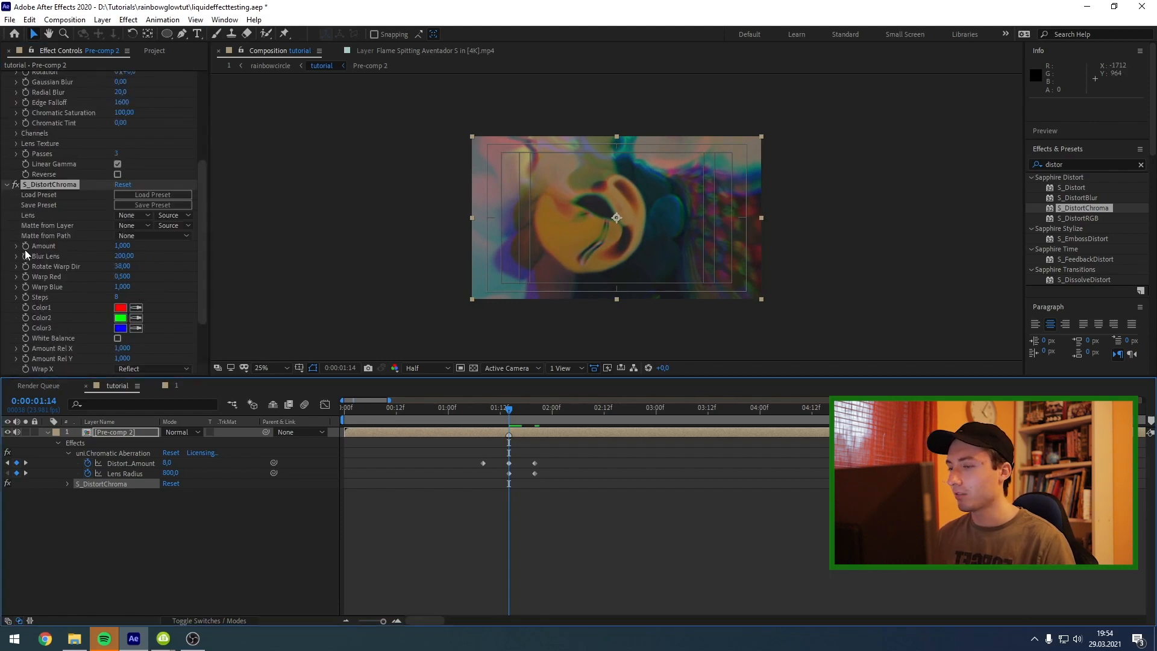
left_click(482, 409)
left_click(26, 245)
left_click(123, 246)
type("0")
key("Return")
Keyframe the S_DistortChroma Amount at 0.75 at 0:00:01:14 and add another Amount keyframe at 0:00:01:20.
left_click_drag(484, 410, 509, 414)
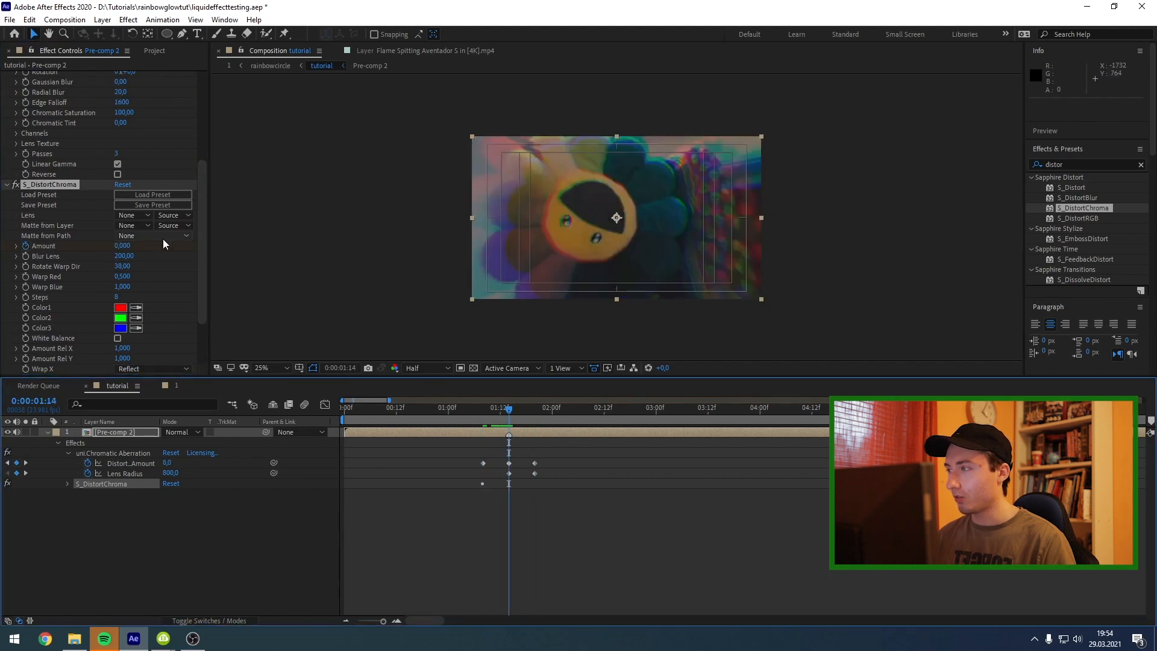
left_click_drag(128, 246, 169, 245)
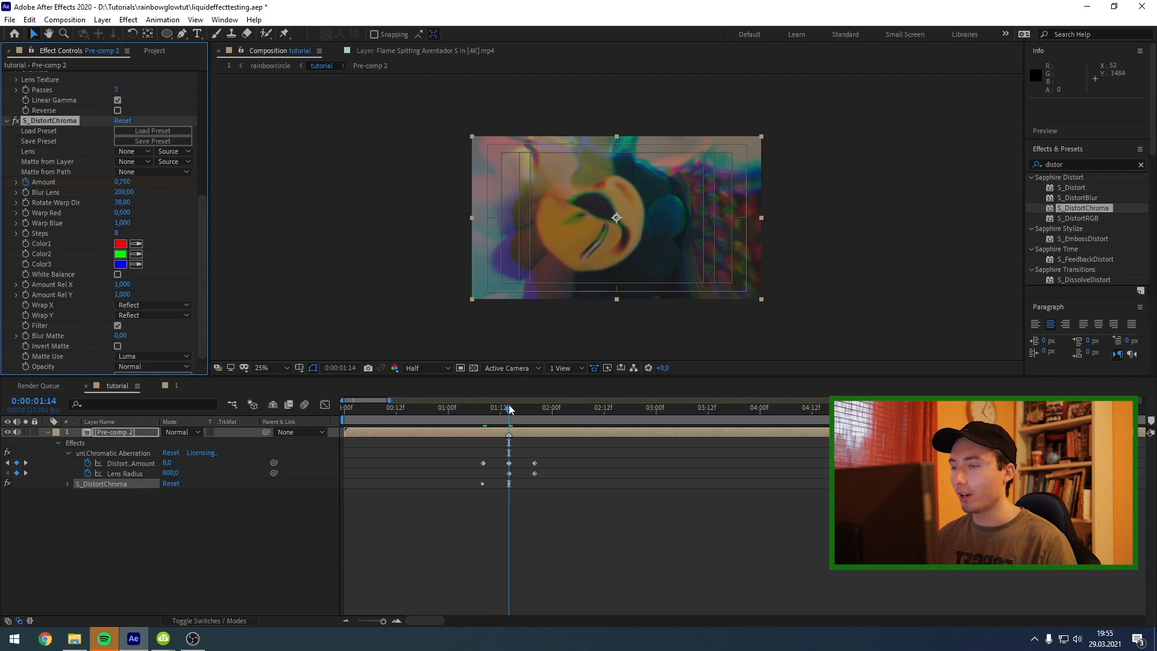
left_click_drag(510, 412, 533, 413)
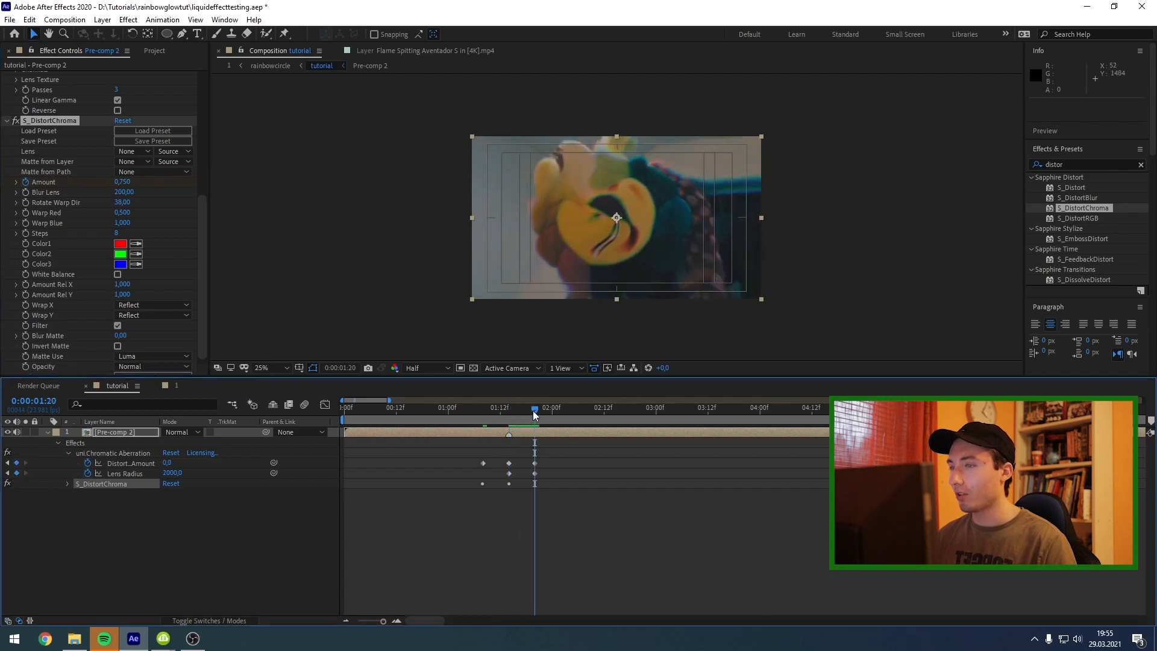
left_click_drag(533, 411, 509, 412)
Apply the Turbulent Displace effect to the Pre-comp 2 layer and set its Size to 116.
left_click(1069, 164)
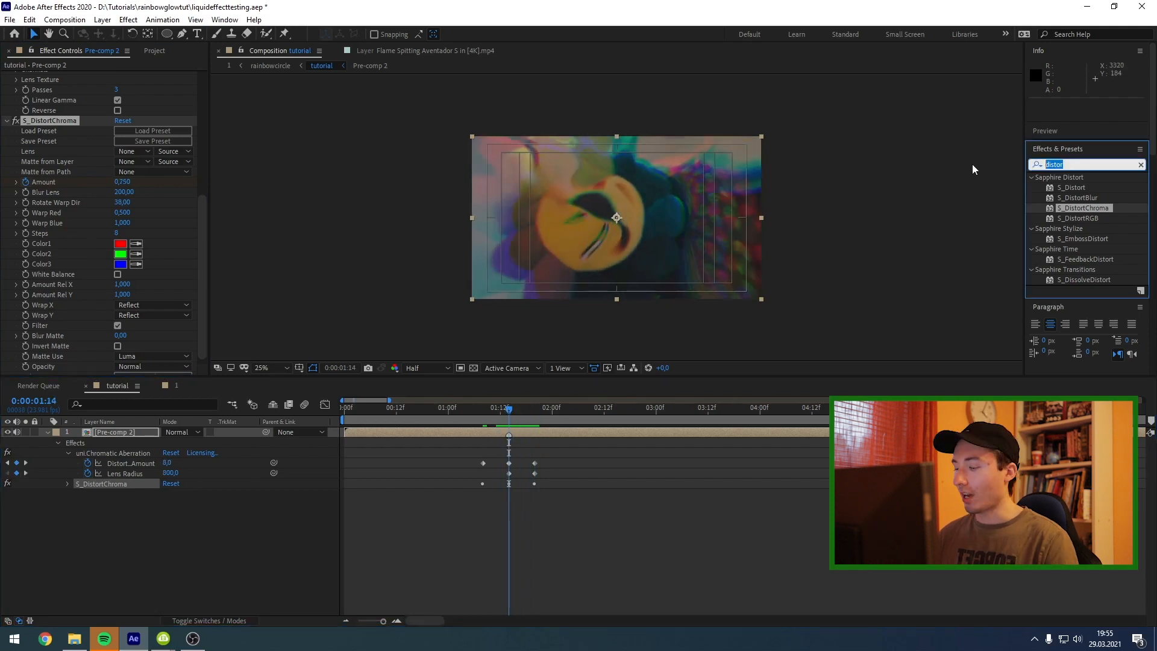
type("turbule")
left_click_drag(1082, 188, 524, 433)
left_click_drag(123, 128, 129, 128)
left_click(129, 128)
type("116")
key("Return")
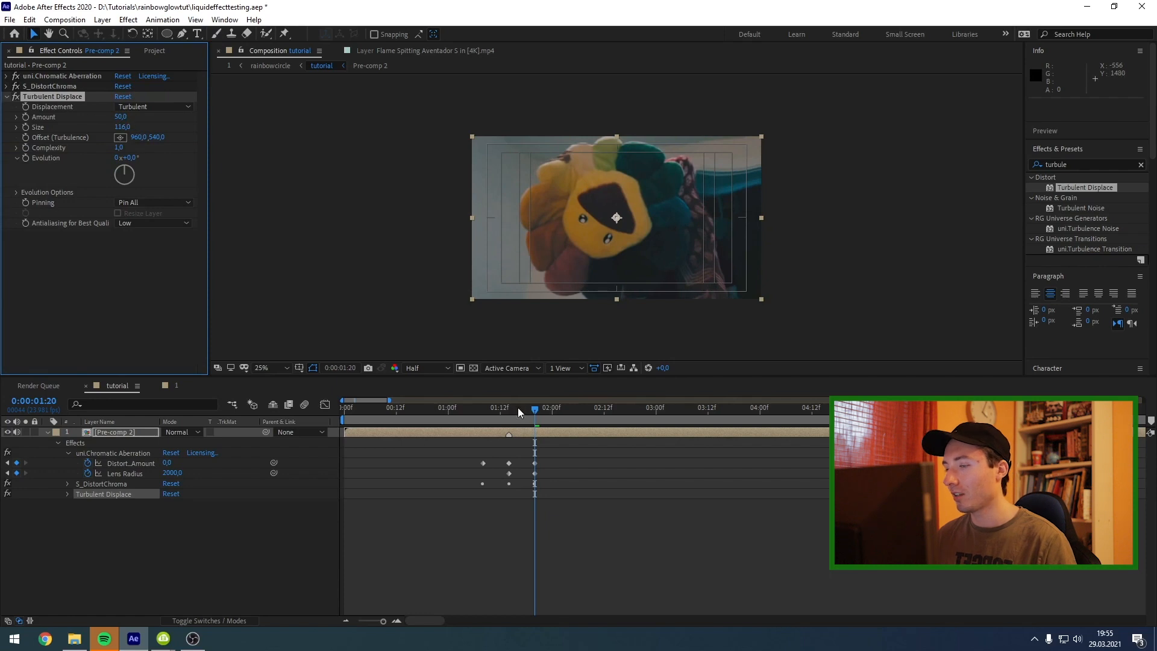
Keyframe the Turbulent Displace Amount from 0:00:01:08, reaching 220 at 0:00:01:14 and 0 at 0:00:01:20.
left_click_drag(518, 405, 483, 405)
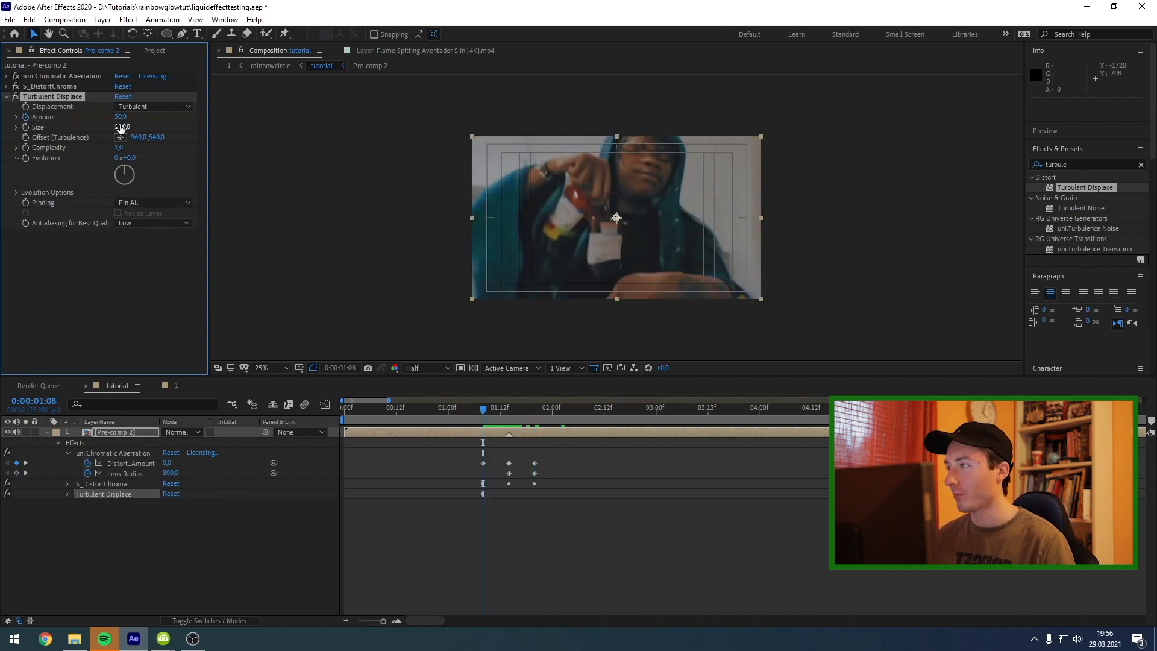
left_click(119, 117)
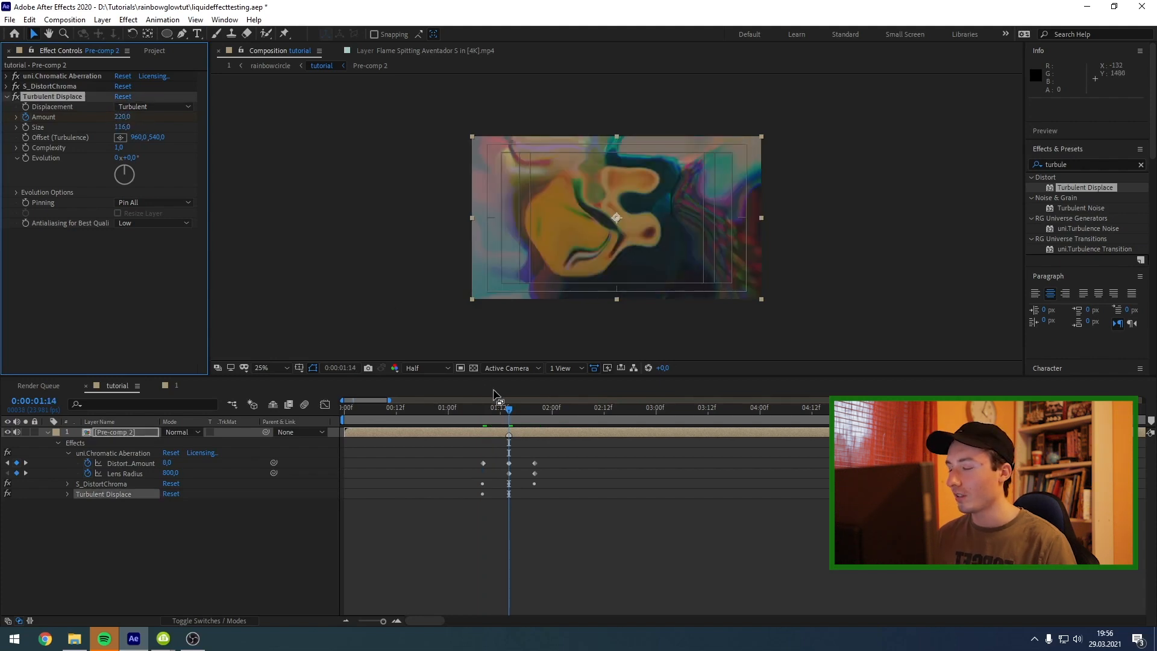
left_click_drag(508, 413, 532, 416)
left_click(123, 117)
type("0")
key("Return")
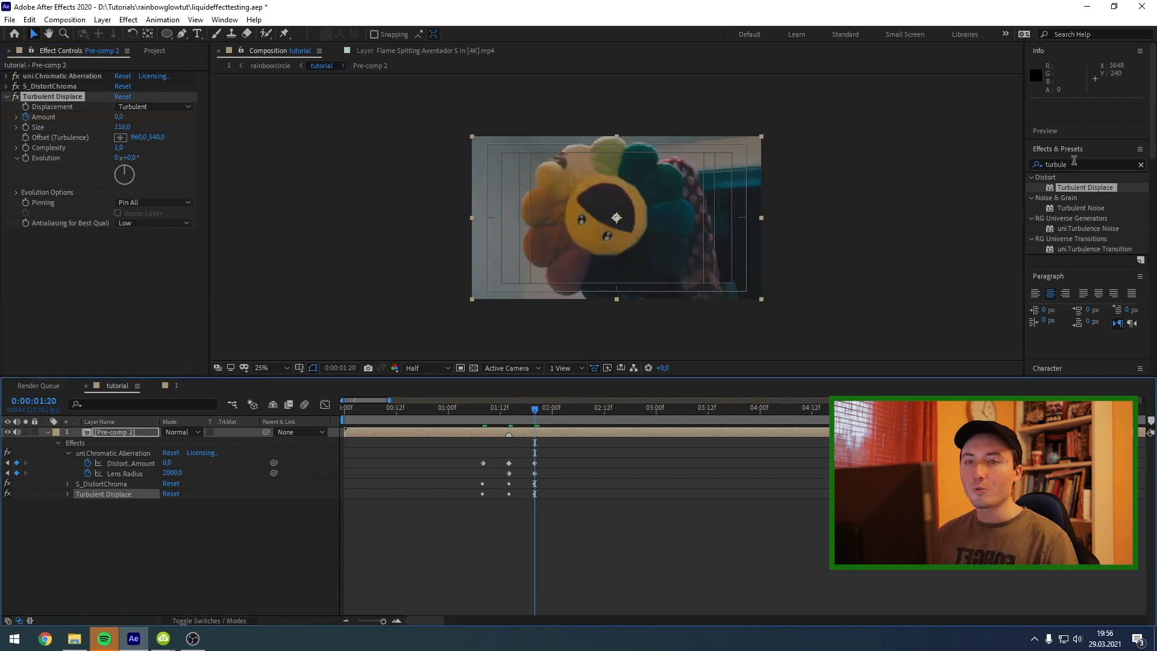
Apply the S_Glow effect to the Pre-comp 2 layer and start keyframing its Brightness at 0:00:01:14.
left_click_drag(1075, 164, 985, 168)
left_click_drag(1068, 280, 536, 431)
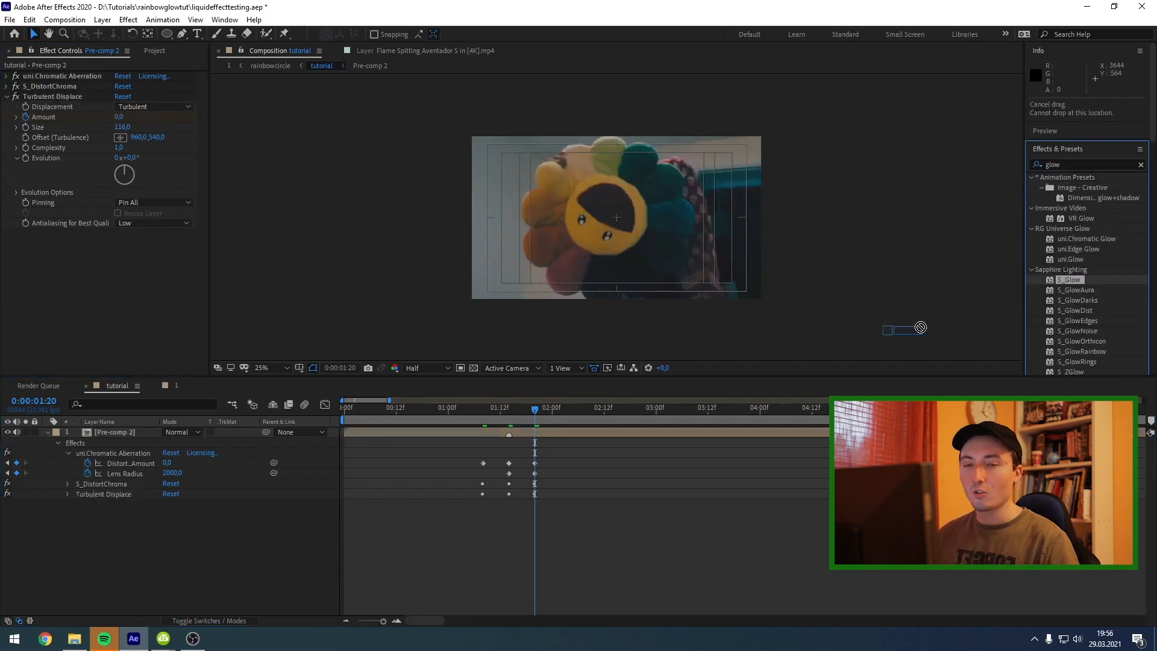
left_click(509, 416)
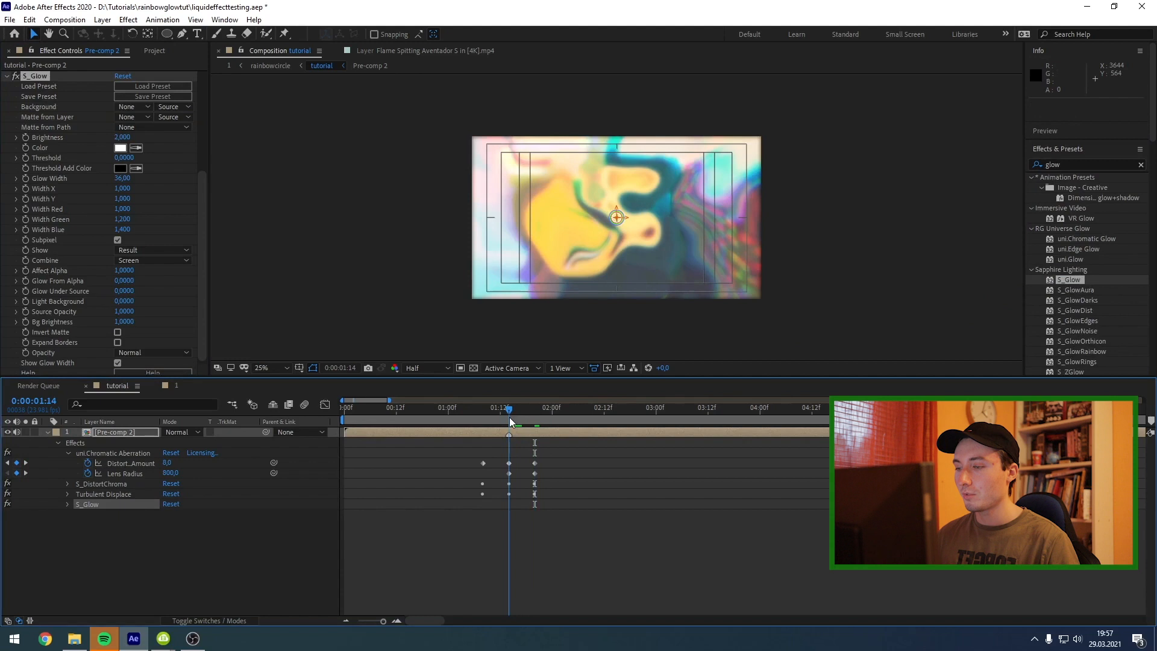
left_click(26, 138)
Add S_Glow Brightness keyframes of 0 at 0:00:01:08 and 0:00:01:20.
left_click_drag(507, 412, 485, 415)
left_click(121, 137)
type("0")
key("Return")
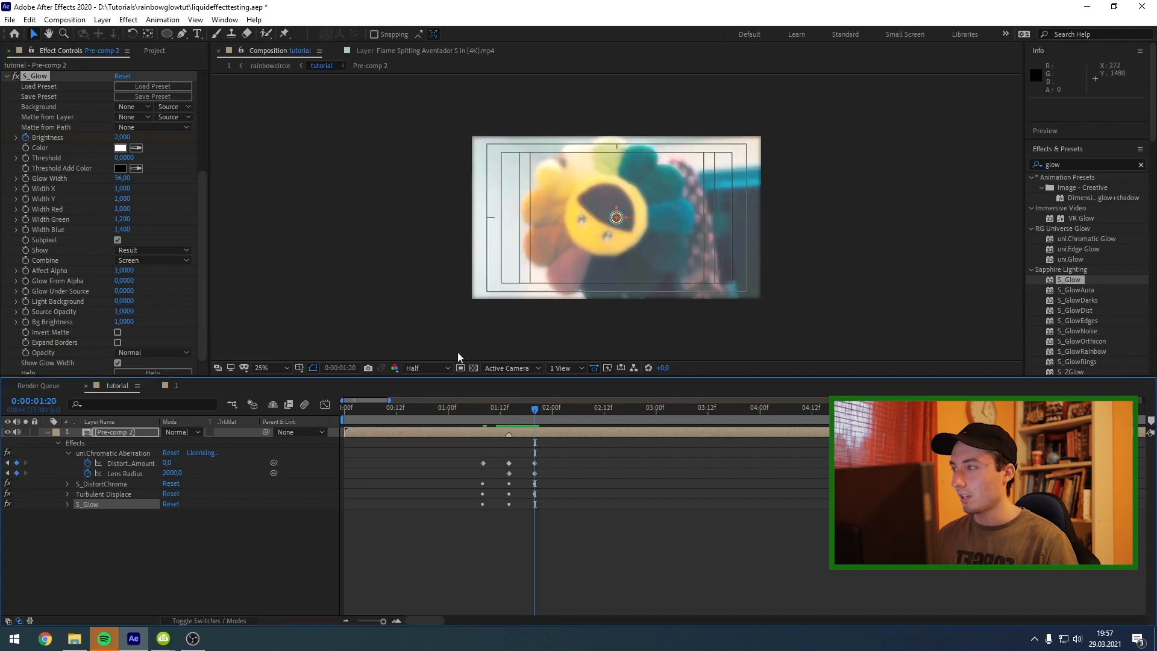
left_click(125, 137)
type("0")
key("Return")
Set the S_Glow Brightness to 1.5 at 0:00:01:14 and change the glow Color to light pink F69999.
left_click_drag(533, 410, 509, 410)
left_click_drag(119, 137, 110, 138)
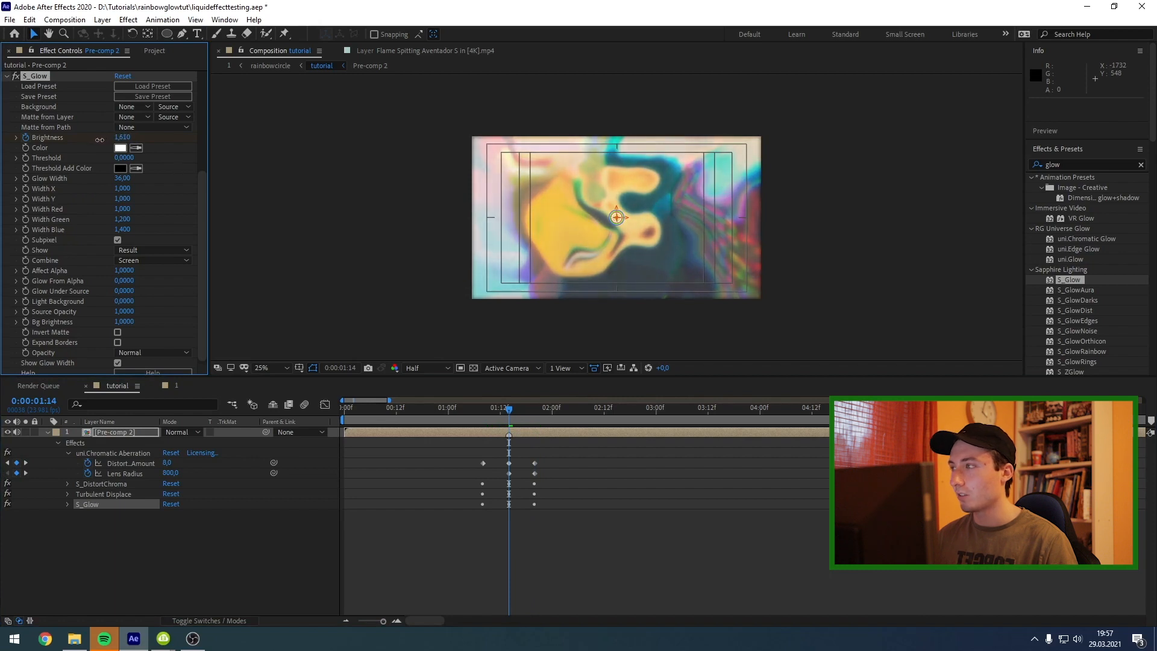
left_click(120, 148)
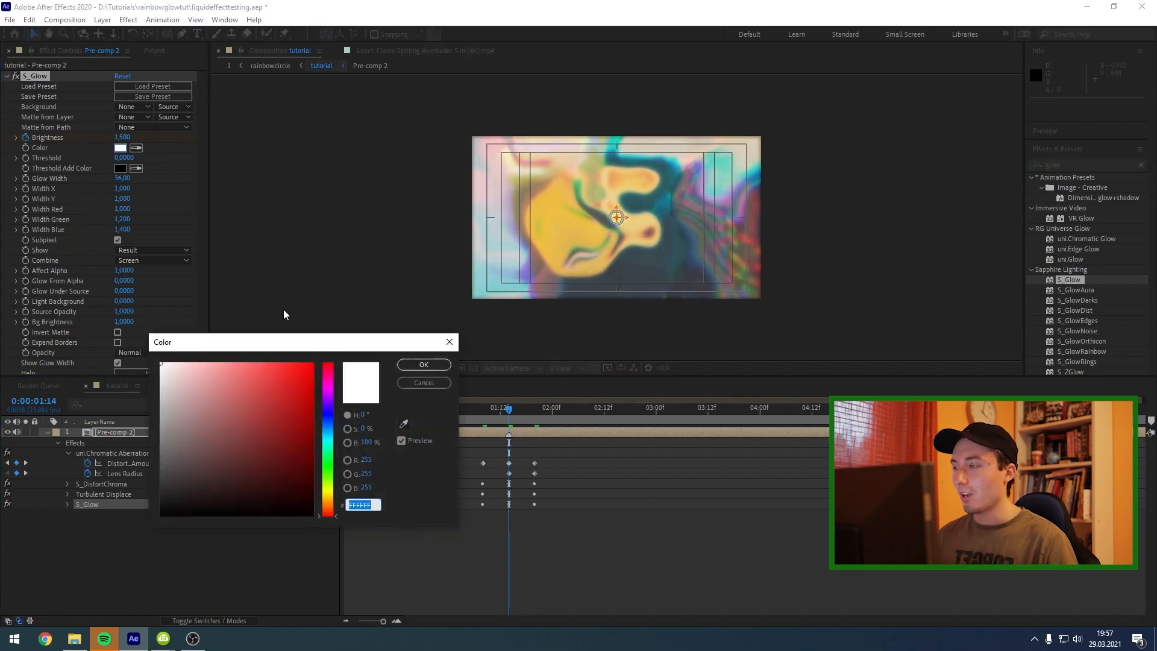
left_click_drag(174, 366, 218, 368)
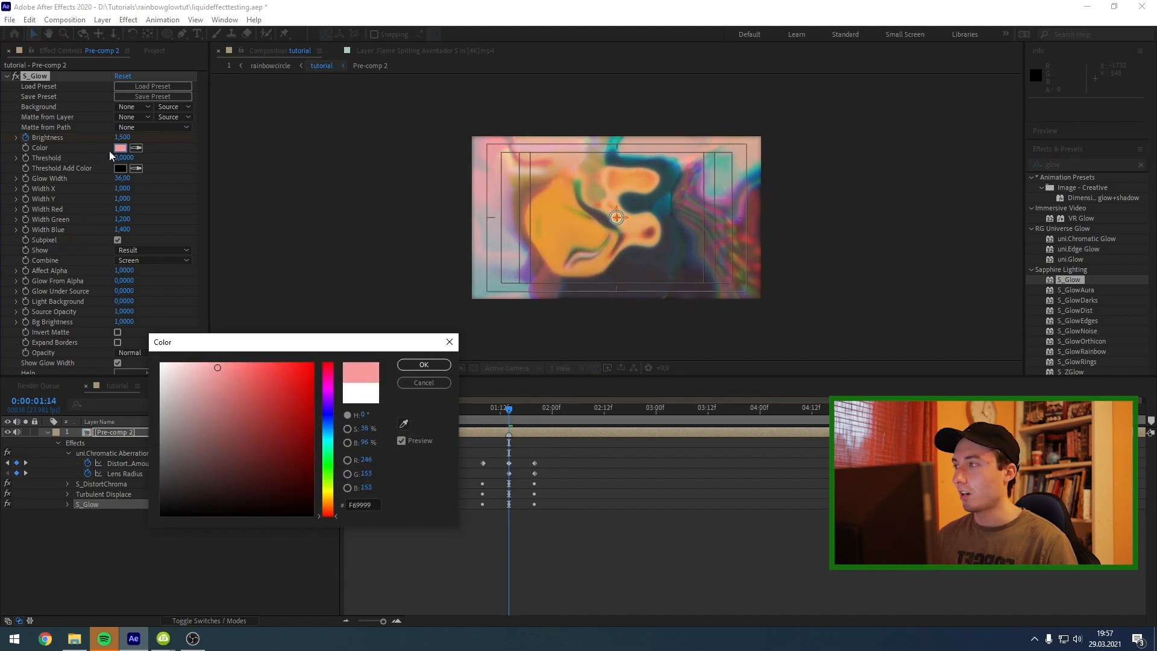
left_click(413, 365)
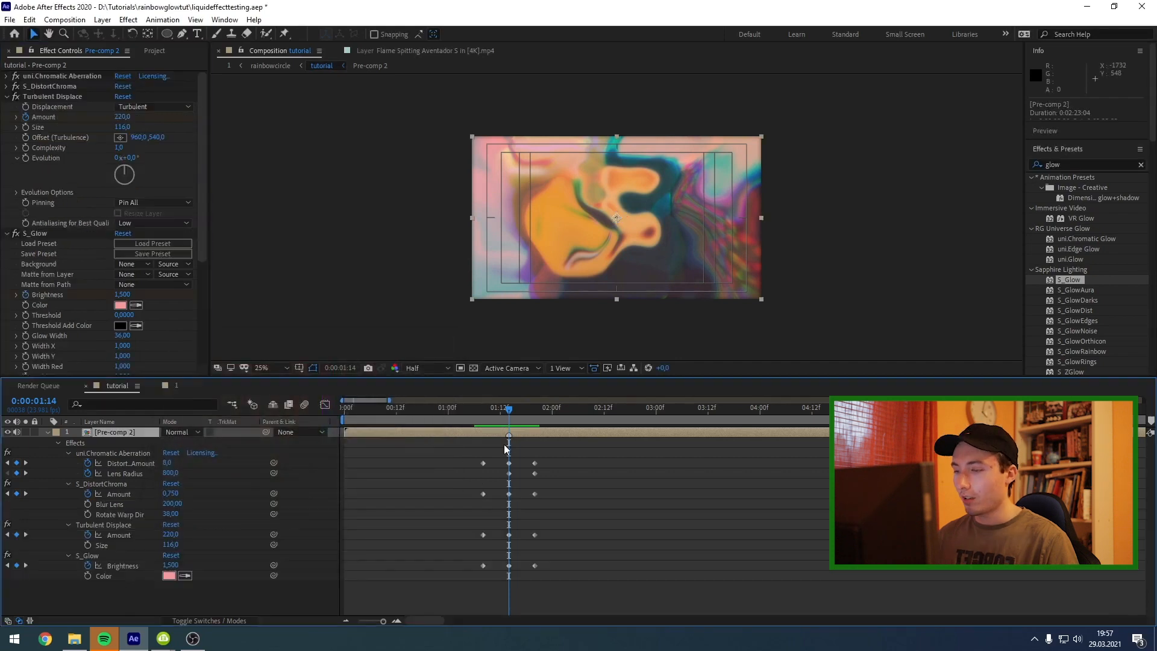
Move the last S_Glow Brightness keyframe to 0:00:01:22 so the glow fades out two frames after the other effects.
left_click(537, 422)
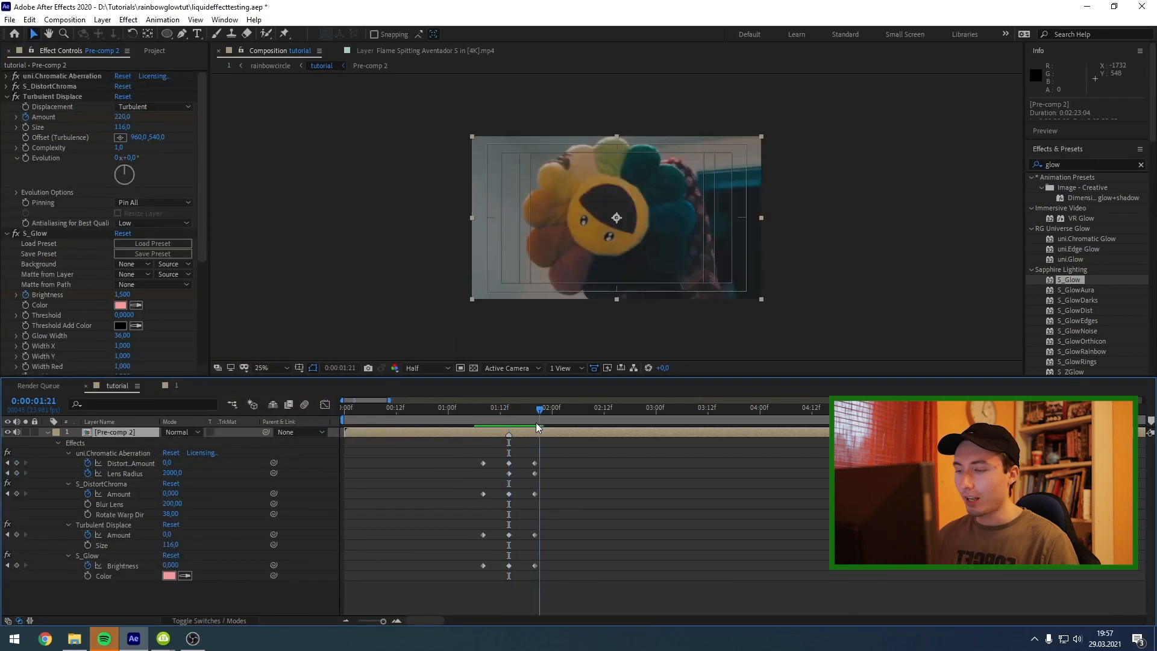
left_click_drag(531, 415, 534, 420)
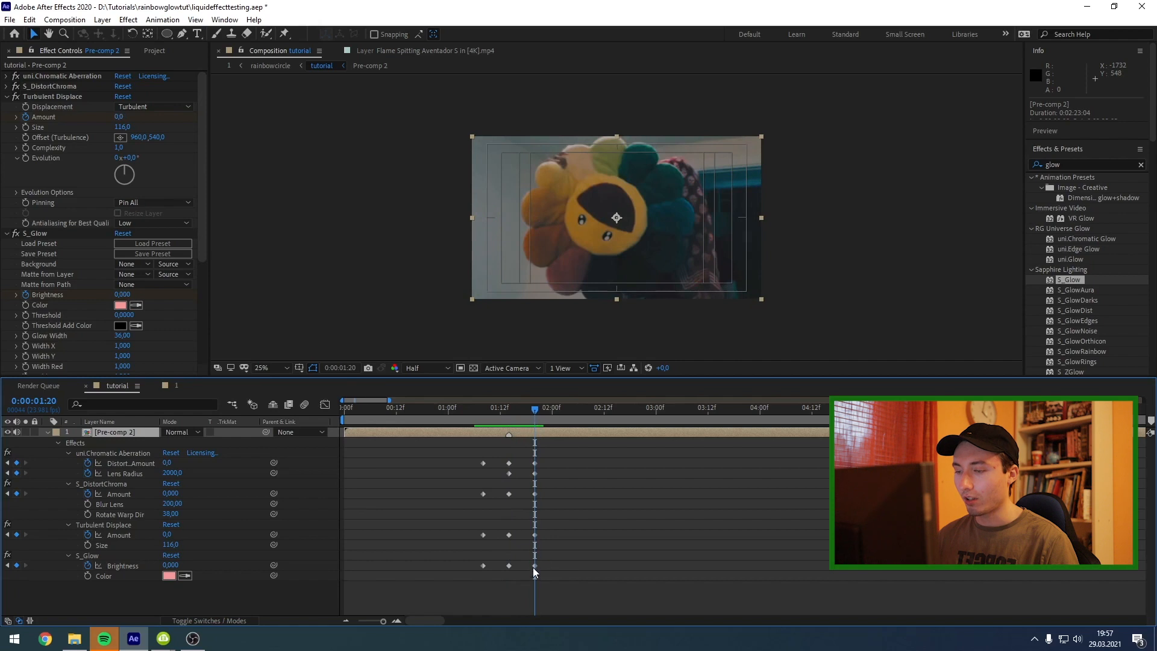
left_click_drag(534, 570, 541, 569)
left_click(539, 414)
mouse_move(538, 413)
left_mouse_down()
mouse_move(502, 417)
mouse_move(534, 418)
left_mouse_up()
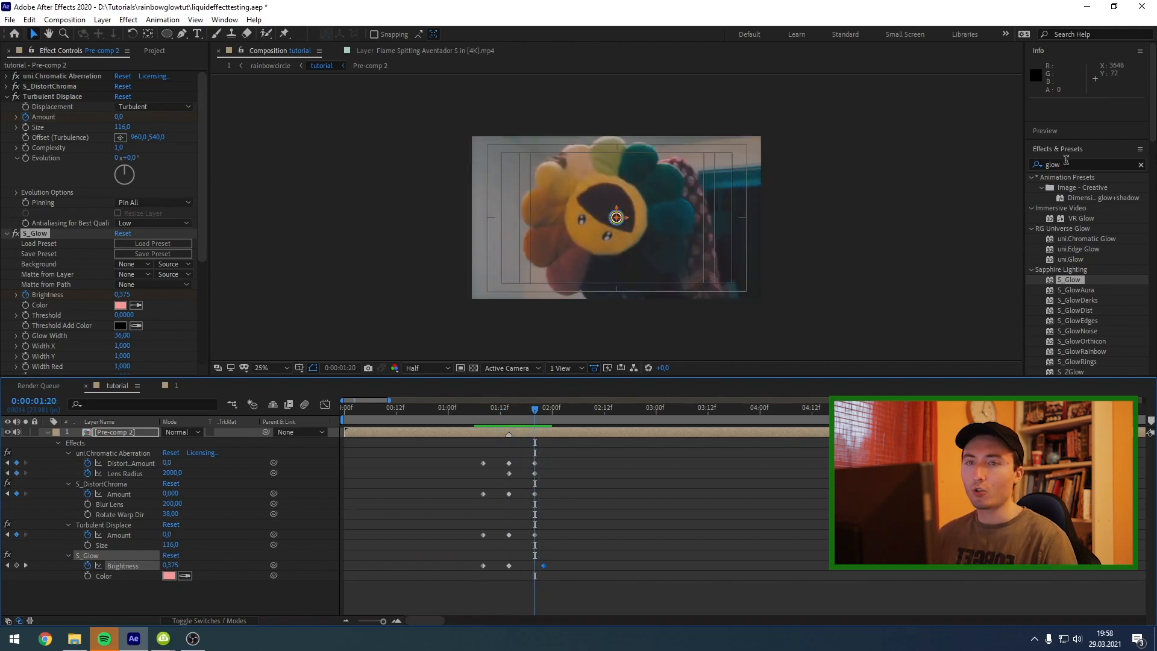
Apply S_Shake to the Pre-comp 2 layer and keyframe its Amplitude at 0 on 0:00:01:08, 2.5 on 0:00:01:14 and 0 on 0:00:01:20.
left_click(1065, 165)
type("shake")
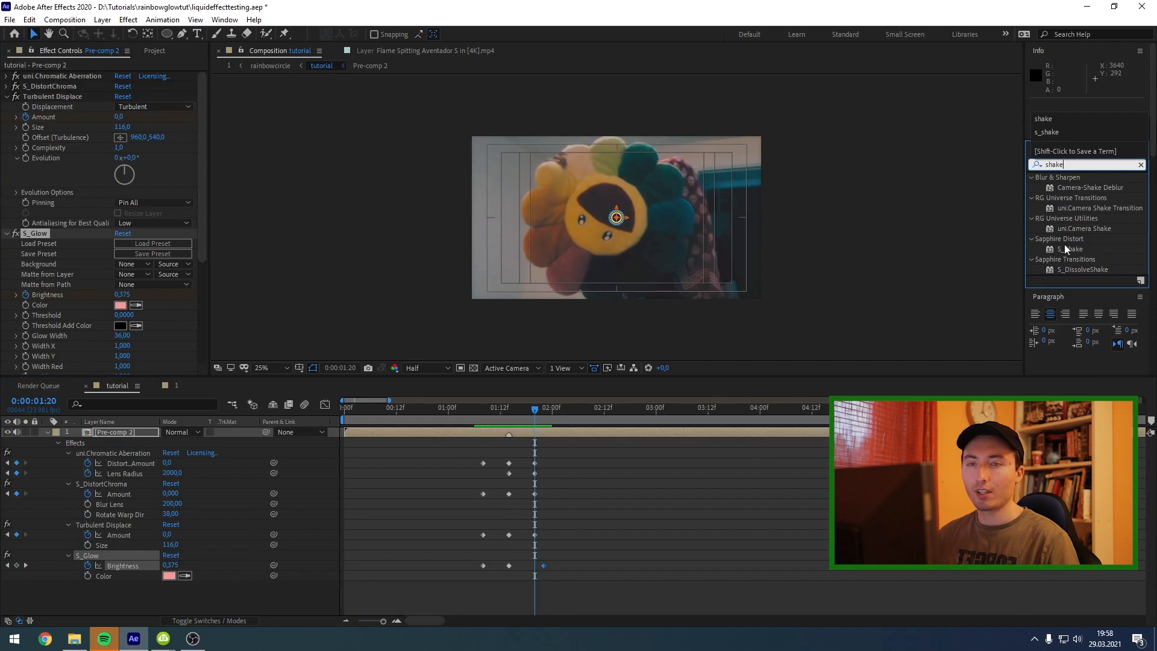
left_click_drag(1067, 248, 501, 432)
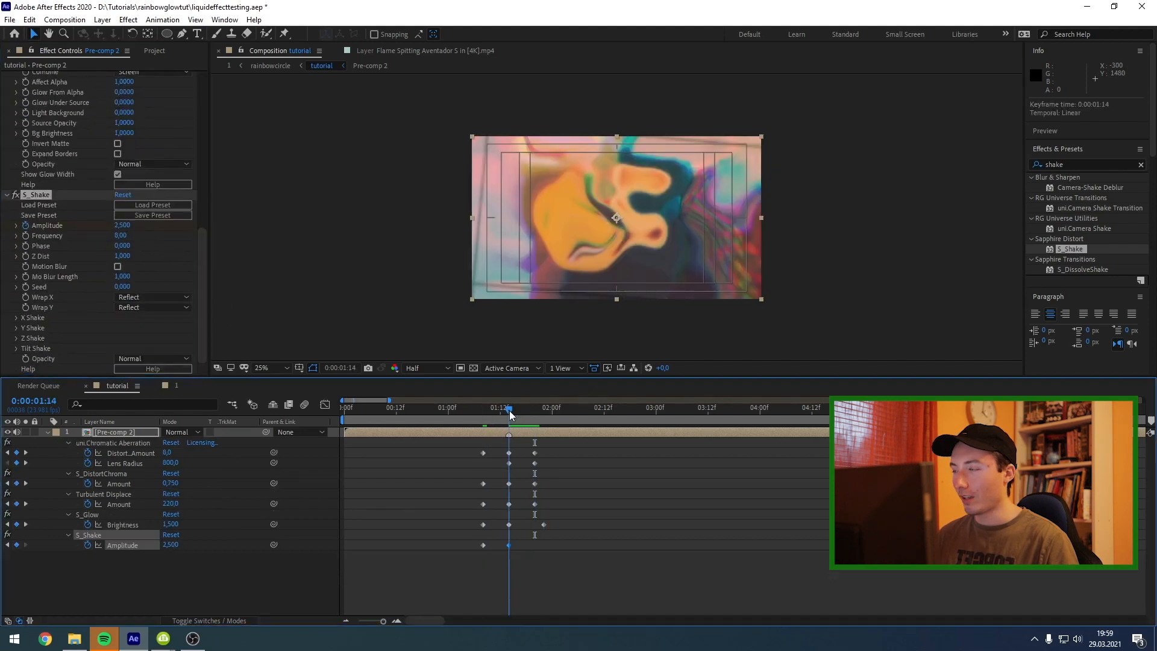
mouse_move(509, 410)
left_mouse_down()
mouse_move(536, 411)
mouse_move(509, 416)
left_mouse_up()
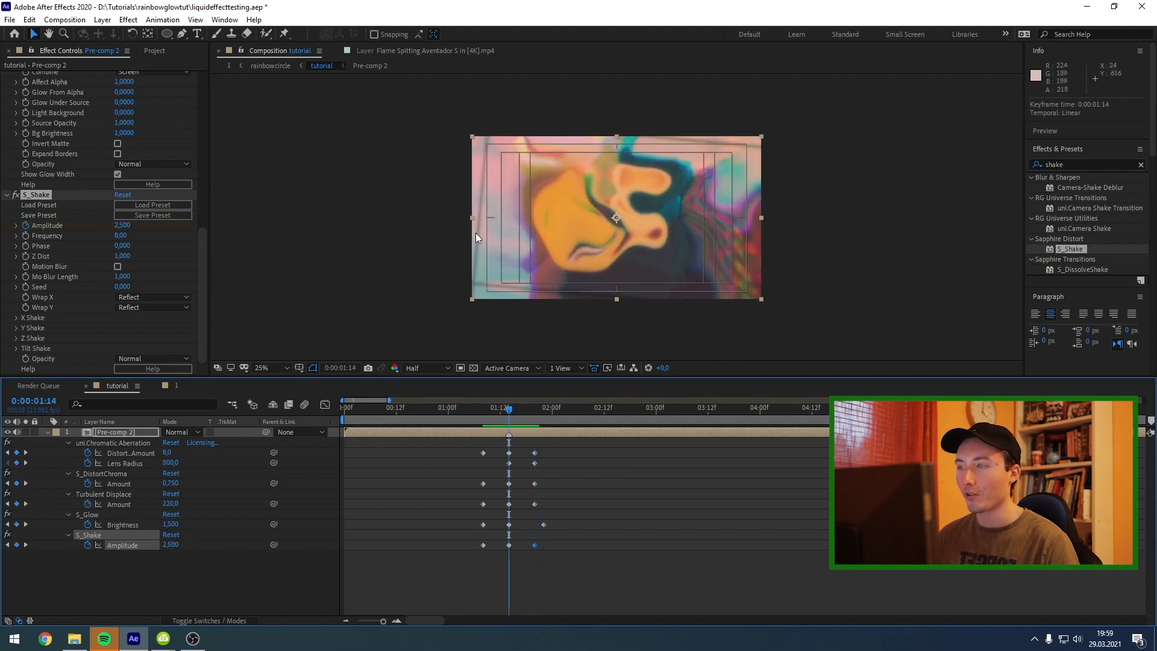
left_click(514, 433)
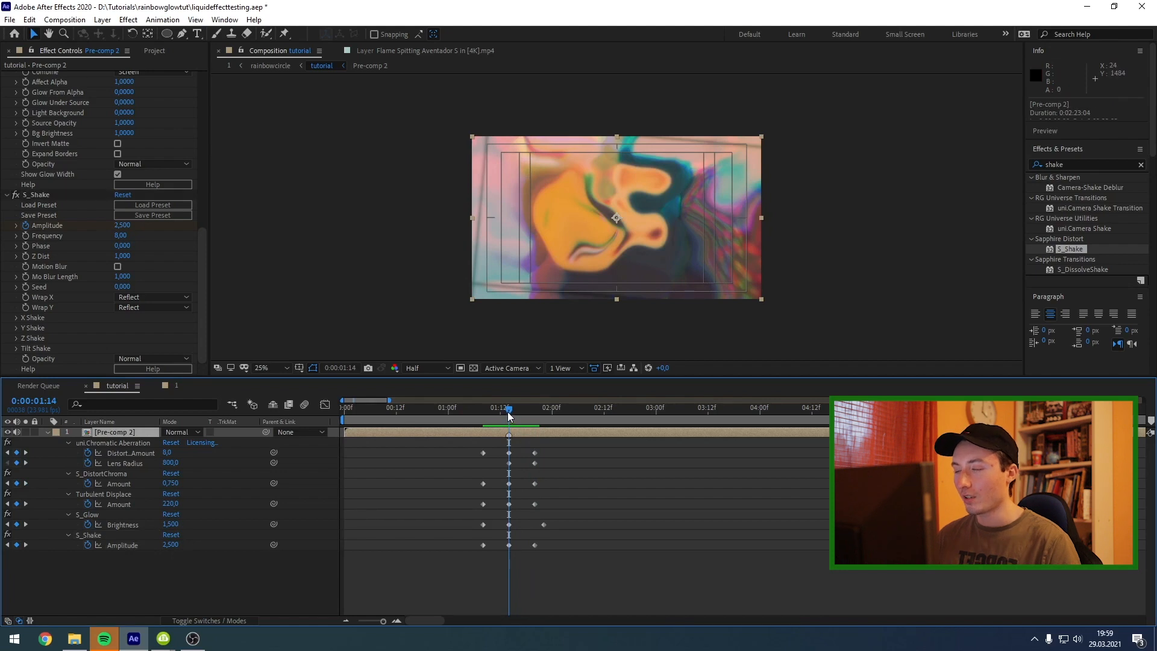
Keyframe the Pre-comp 2 layer's Scale at 100% on 0:00:01:08, 115% on 0:00:01:14 and 100% on 0:00:01:21.
left_click_drag(509, 416, 481, 412)
key("u")
key("s")
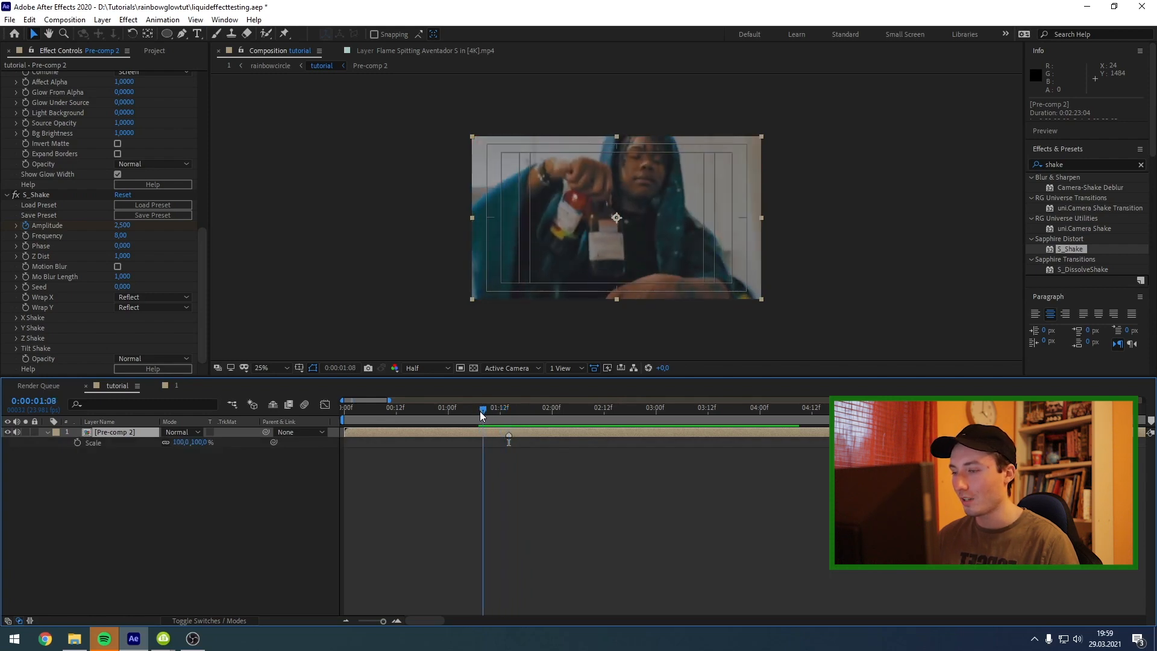
left_click(77, 443)
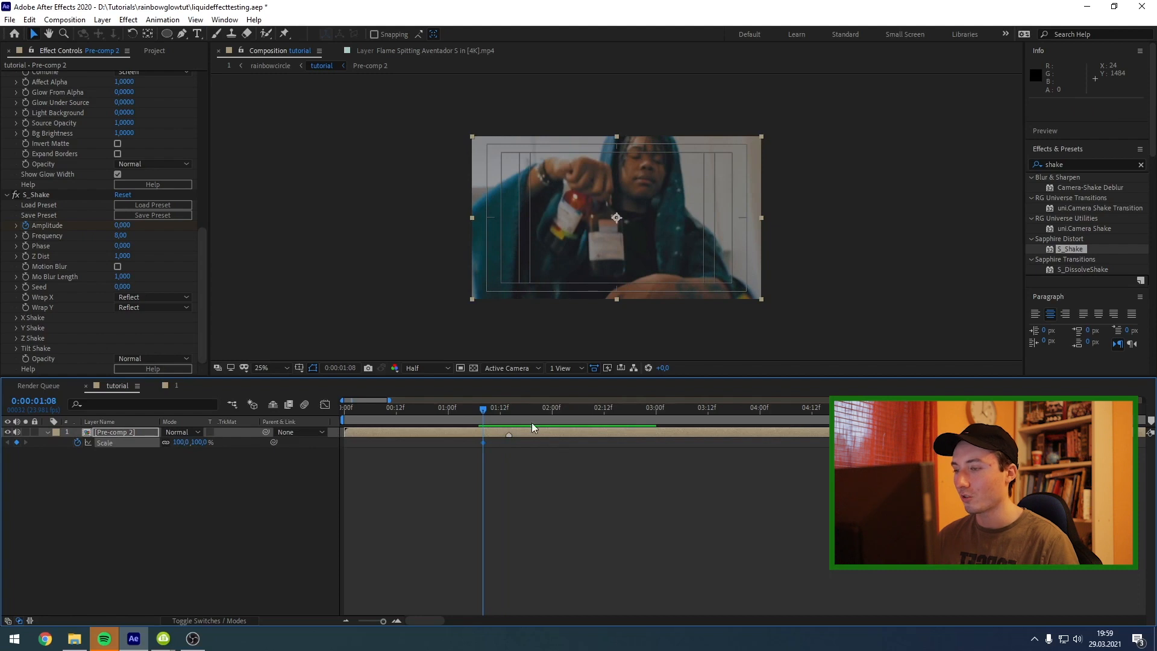
left_click(506, 412)
left_click_drag(199, 442, 209, 442)
left_click_drag(513, 414, 538, 414)
left_click(194, 443)
type("100")
key("Return")
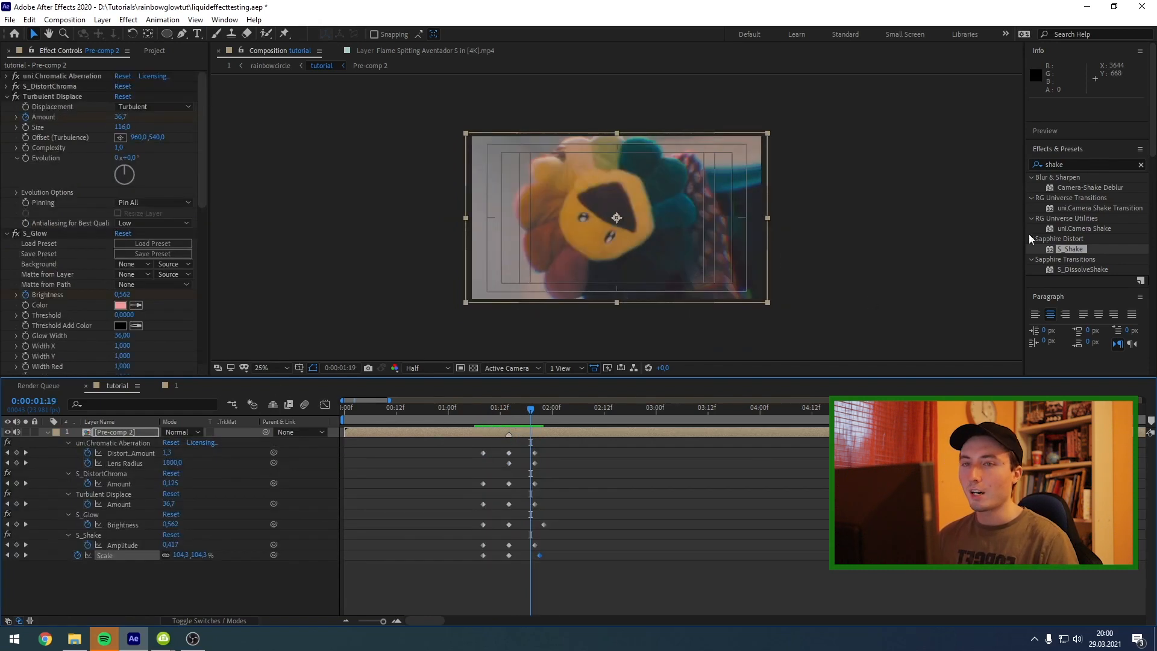
Apply the Optics Compensation effect to the Pre-comp 2 layer and enable Reverse Lens Distortion.
left_click_drag(1071, 165, 935, 168)
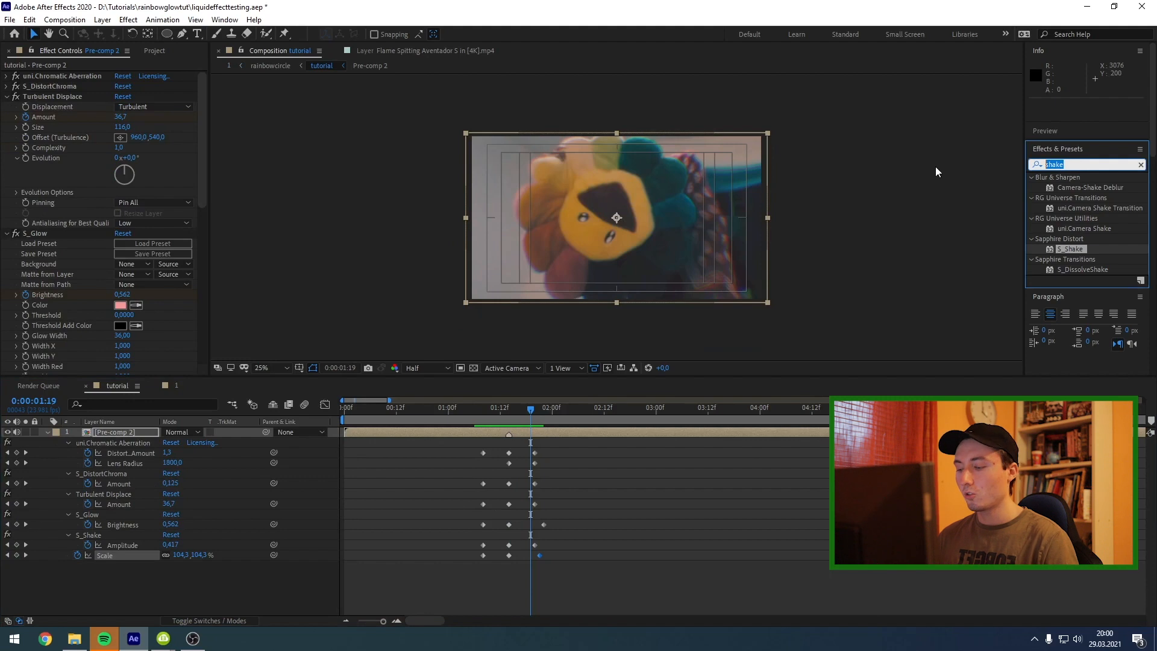
type("optics")
left_click_drag(1087, 187, 122, 430)
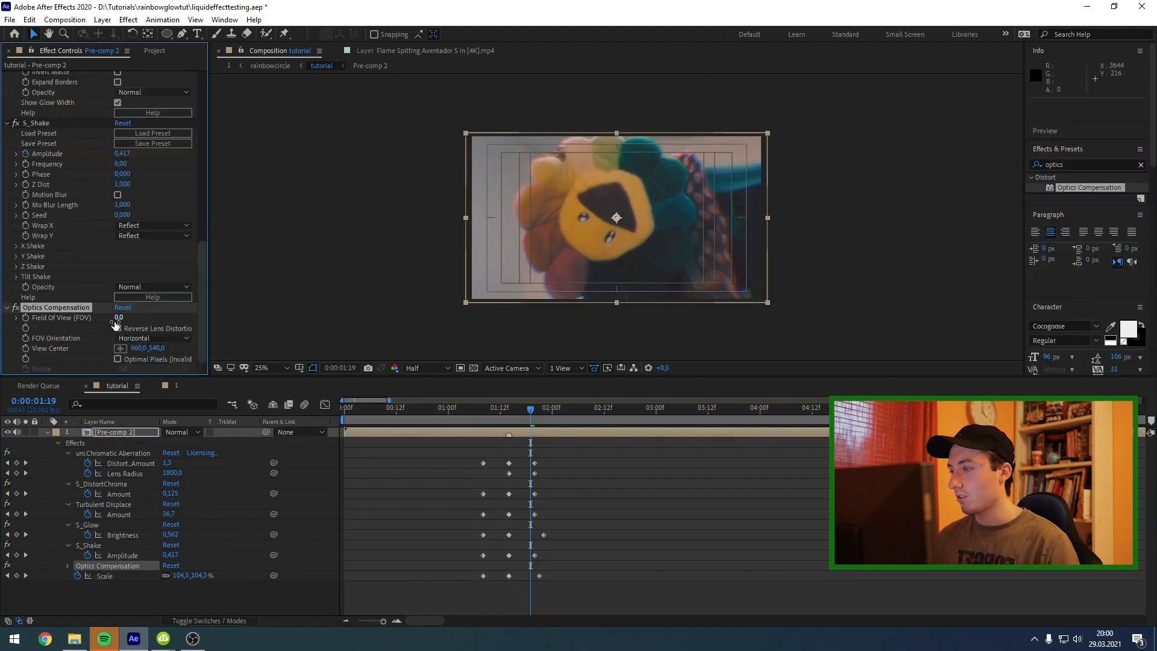
left_click_drag(526, 414, 509, 417)
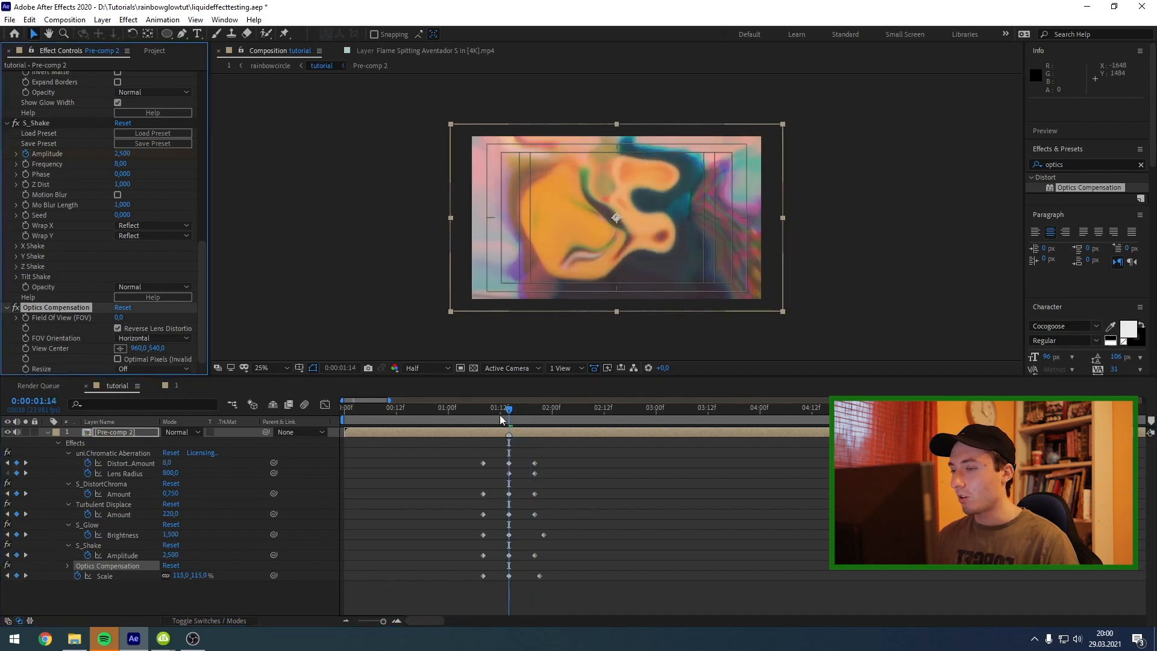
Keyframe the Optics Compensation Field Of View at 0 on 0:00:01:08, 50 on 0:00:01:14 and 0 on 0:00:01:20.
left_click(484, 413)
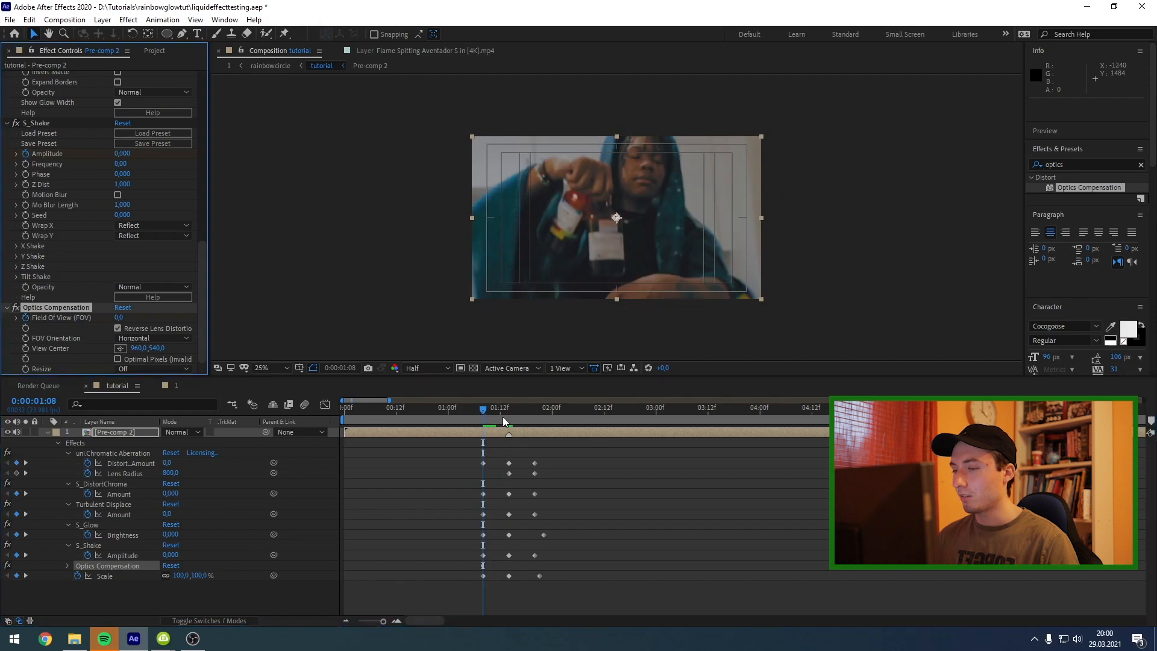
left_click(509, 416)
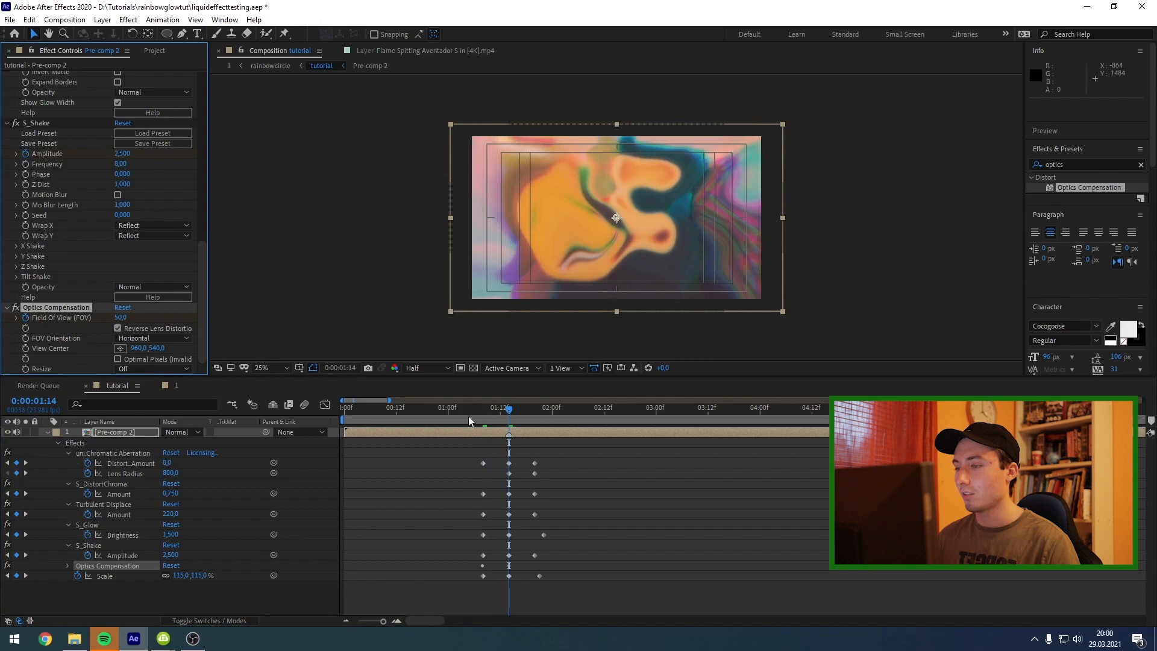
left_click_drag(509, 415, 534, 414)
left_click(121, 318)
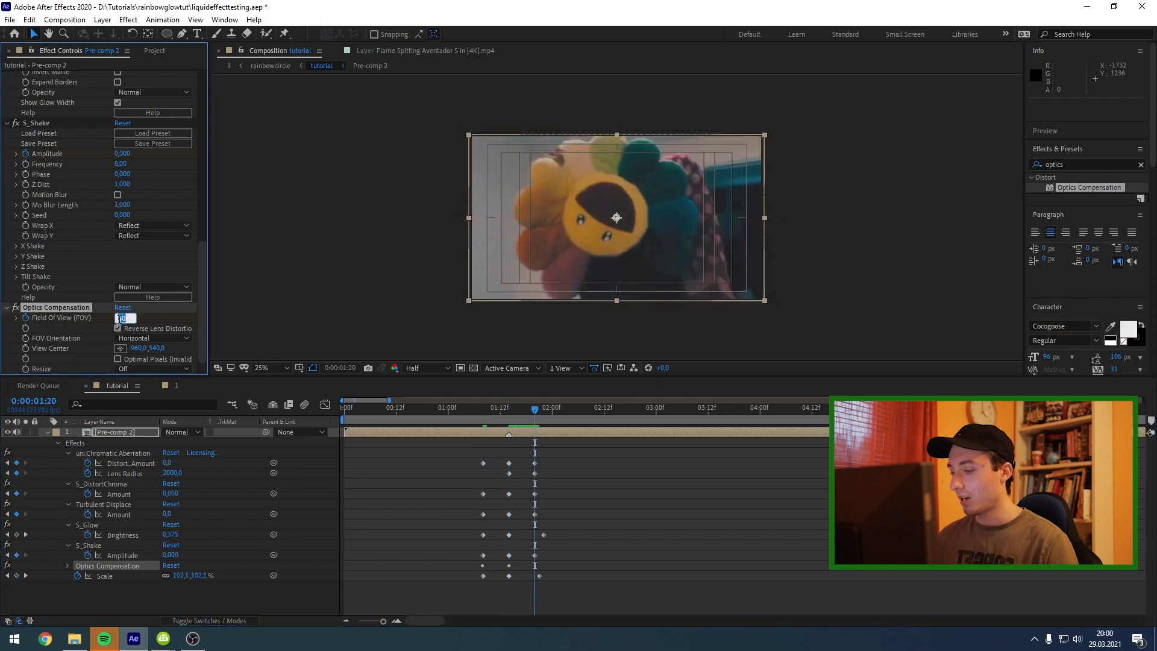
type("0")
key("Return")
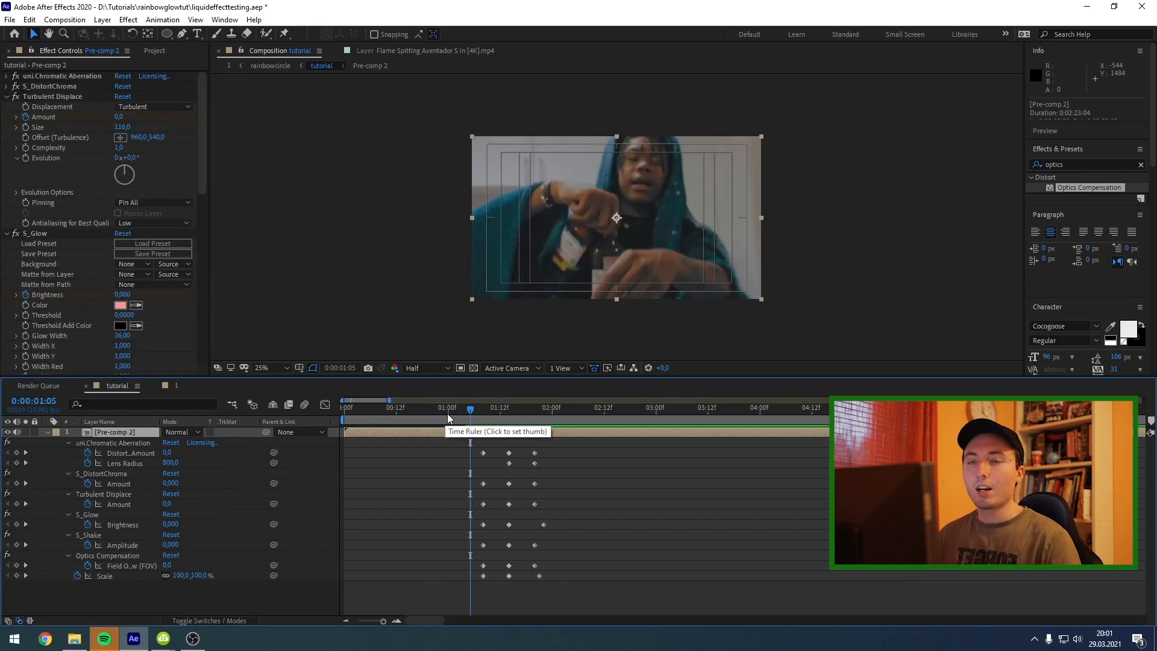
Try Easy Ease on all keyframes of the Pre-comp 2 layer, preview the transition, and undo the easing.
left_click(478, 410)
left_click_drag(606, 585, 442, 445)
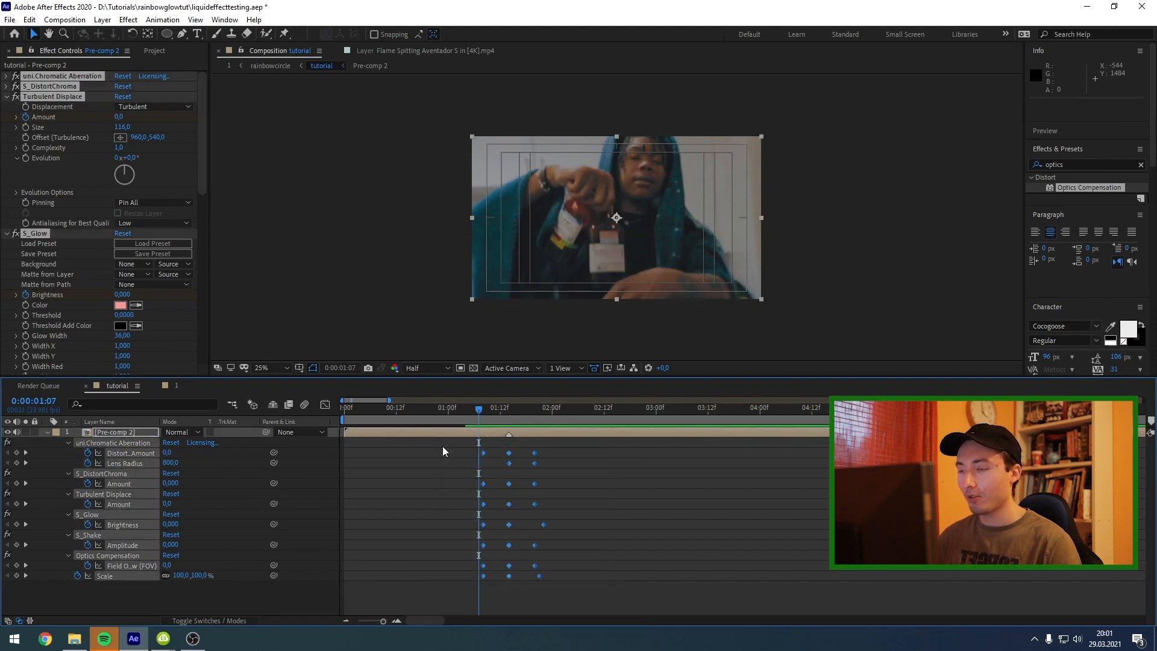
key("F9")
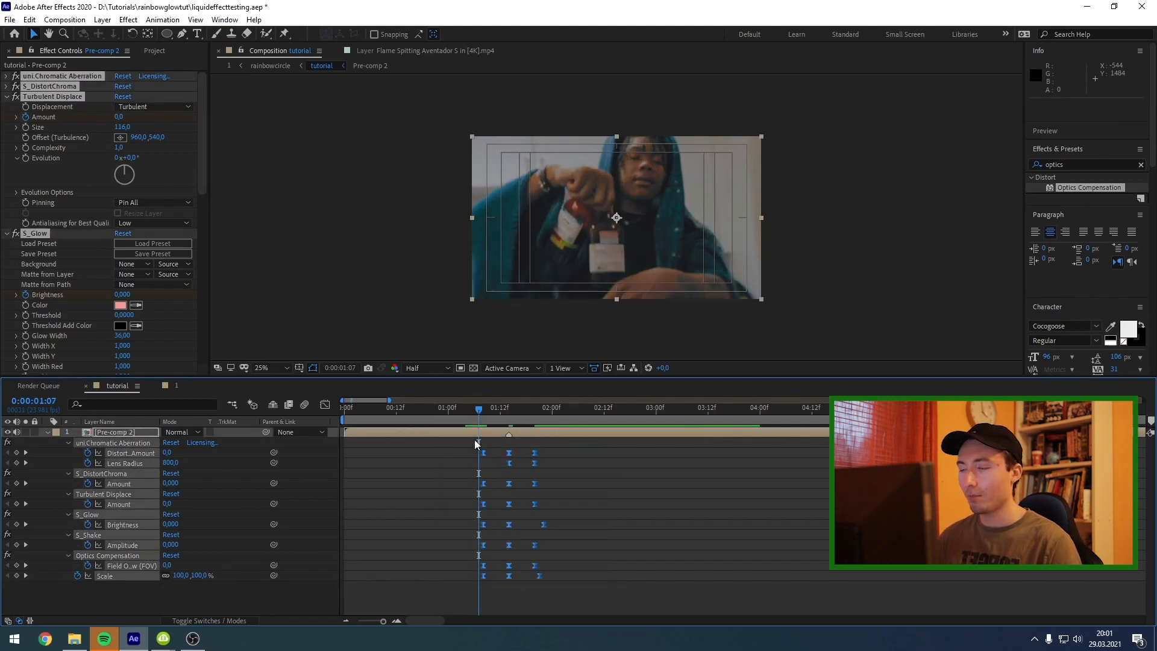
left_click(469, 408)
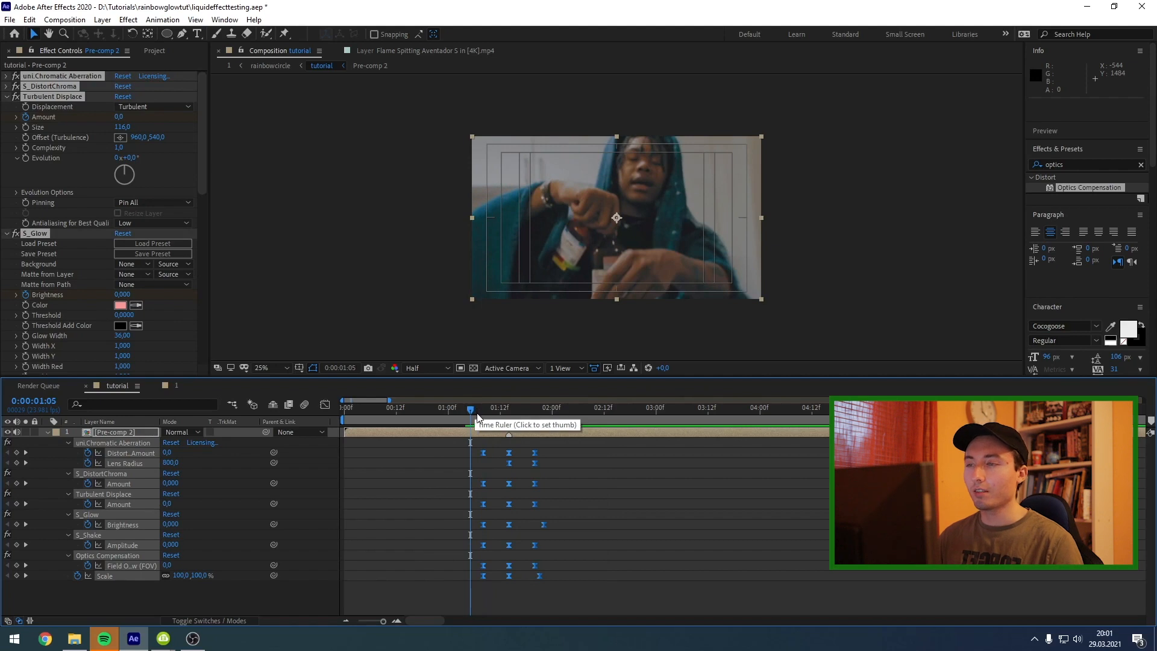
key("space")
left_click(564, 600)
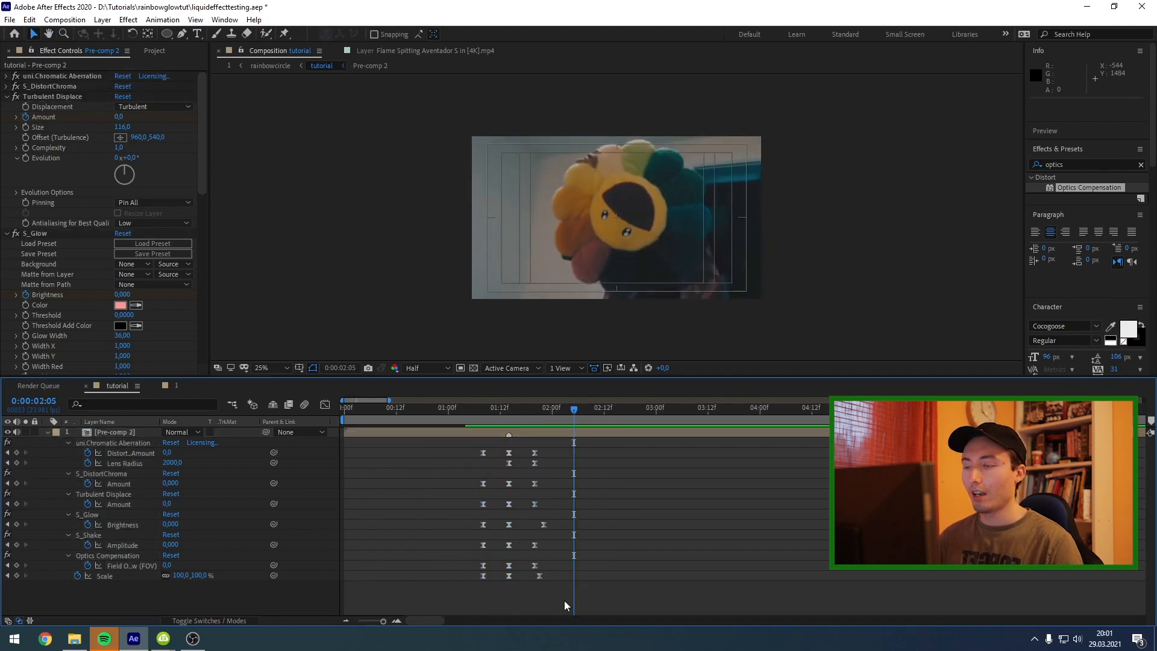
key("ctrl+z")
Preview the transition with linear keyframes, starting from 0:00:01:01.
left_click_drag(480, 410, 453, 411)
key("space")
left_click(473, 411)
left_click(597, 569)
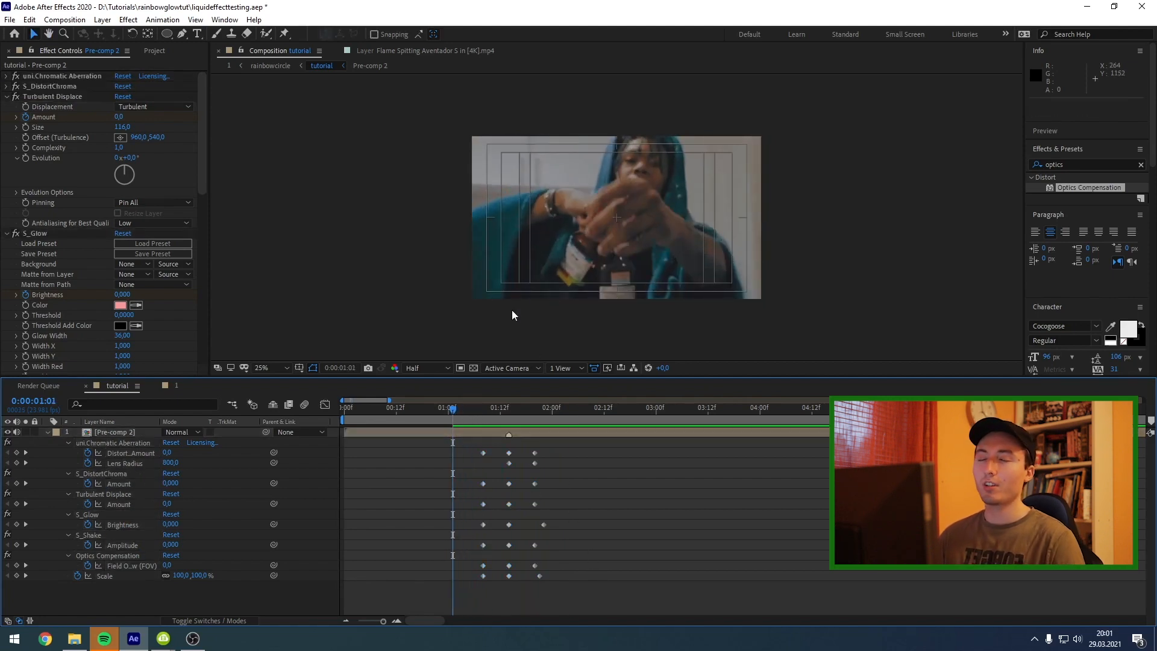
mouse_move(453, 411)
left_mouse_down()
mouse_move(550, 411)
mouse_move(453, 421)
left_mouse_up()
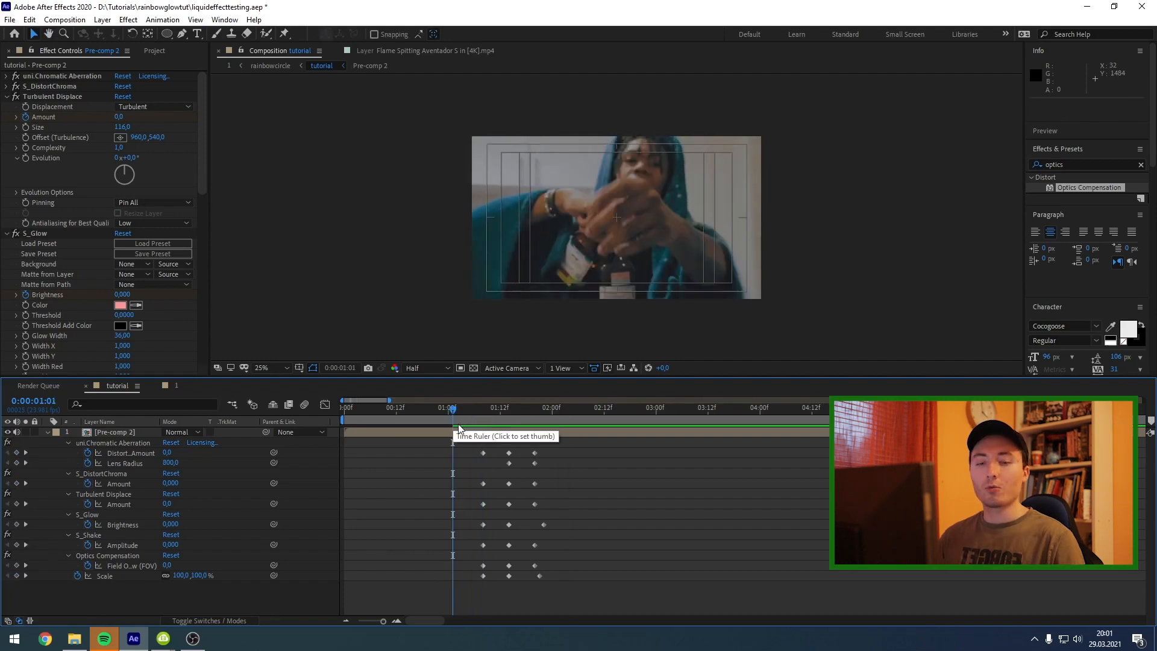
left_click(360, 432)
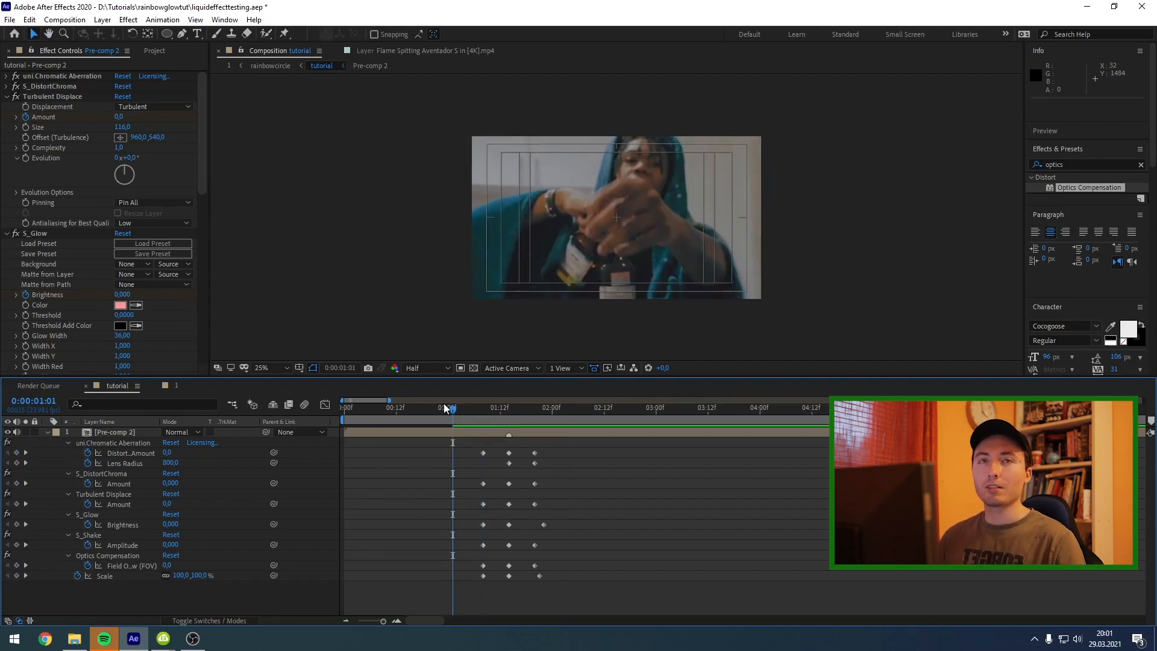